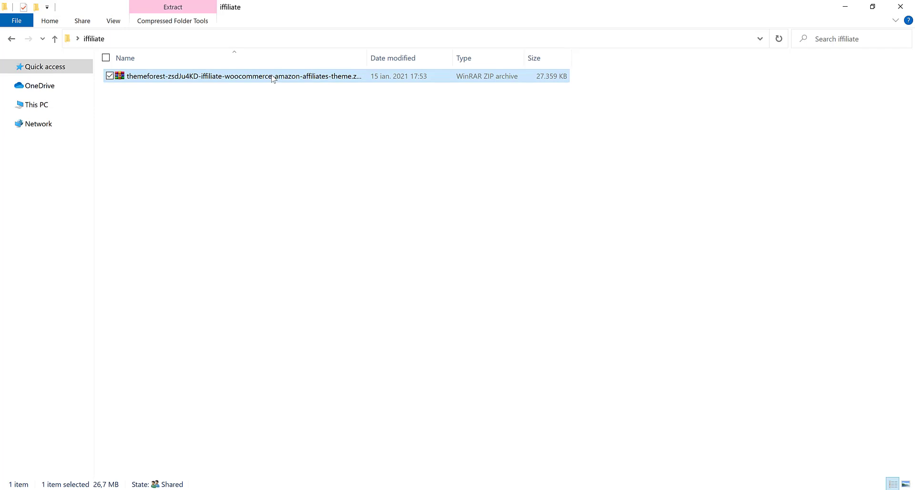
Extract the themeforest iffiliate ZIP archive into its folder and select iffiliate.zip inside iffiliate_package's theme folder
right_click(273, 78)
click(148, 150)
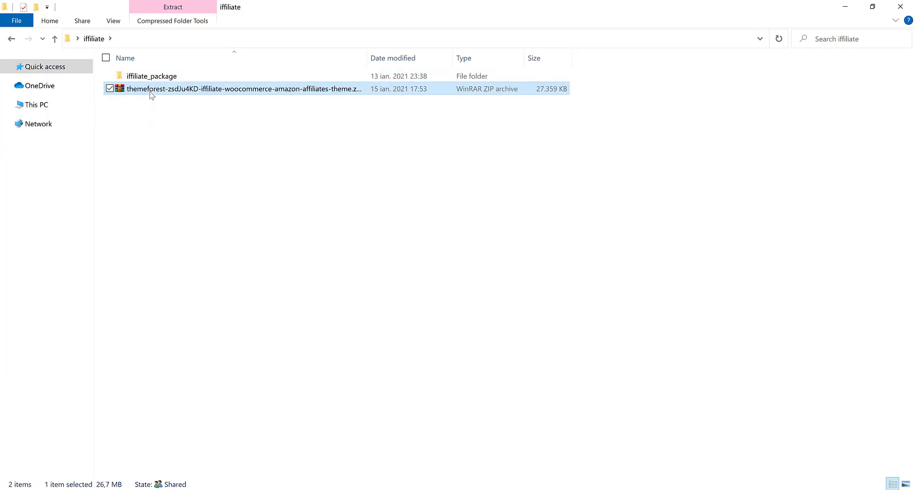
double_click(152, 78)
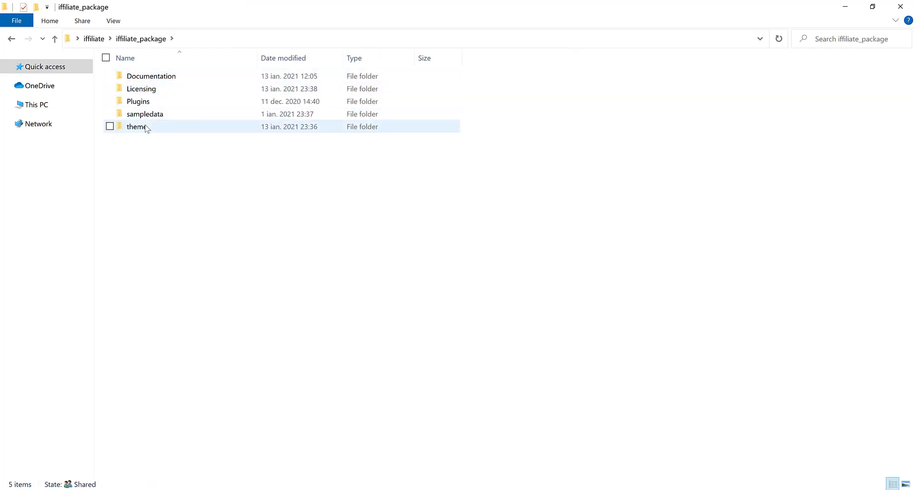
double_click(147, 128)
click(148, 78)
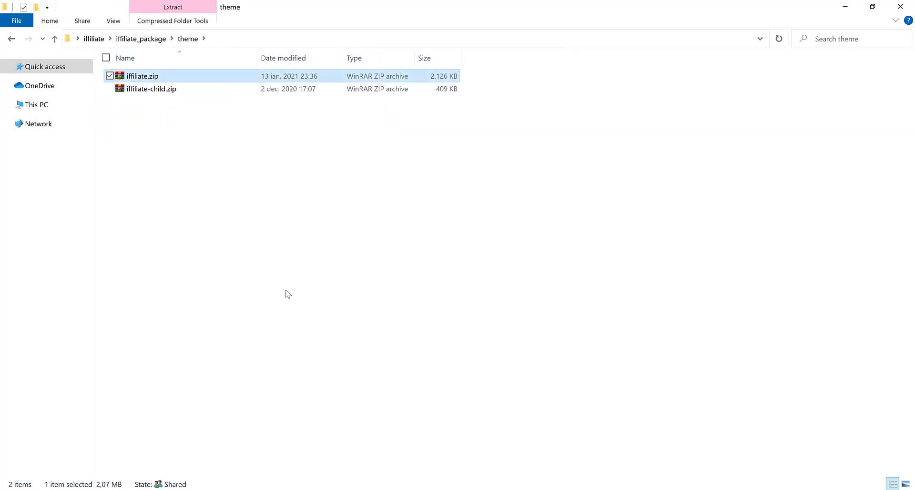
Switch to the WordPress site in Chrome and open the theme upload form in its admin area
click(275, 489)
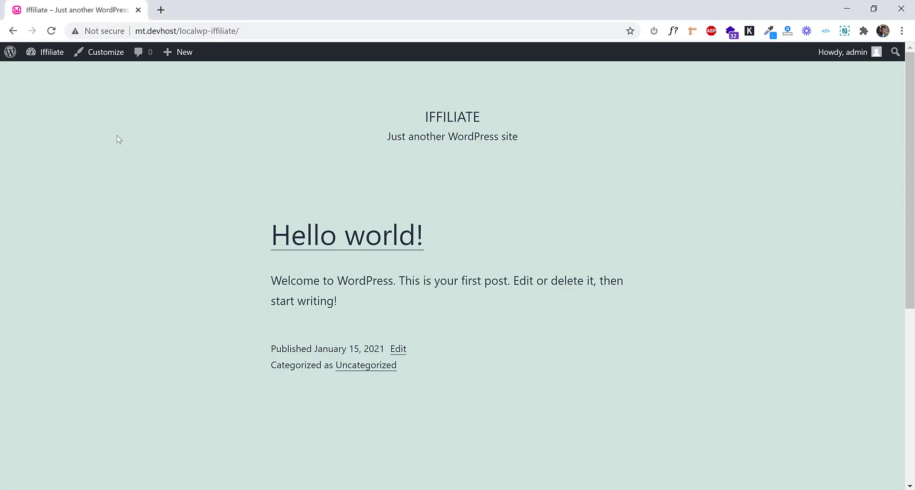
mouse_move(61, 54)
click(59, 75)
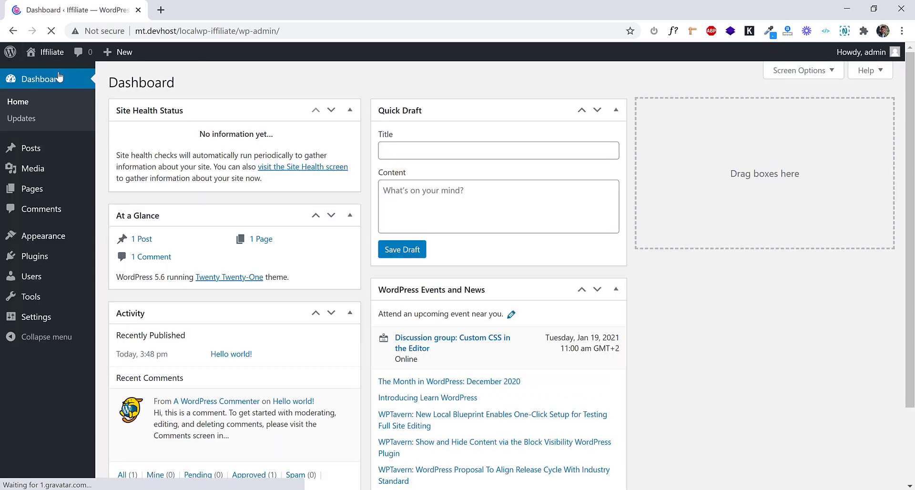
click(57, 235)
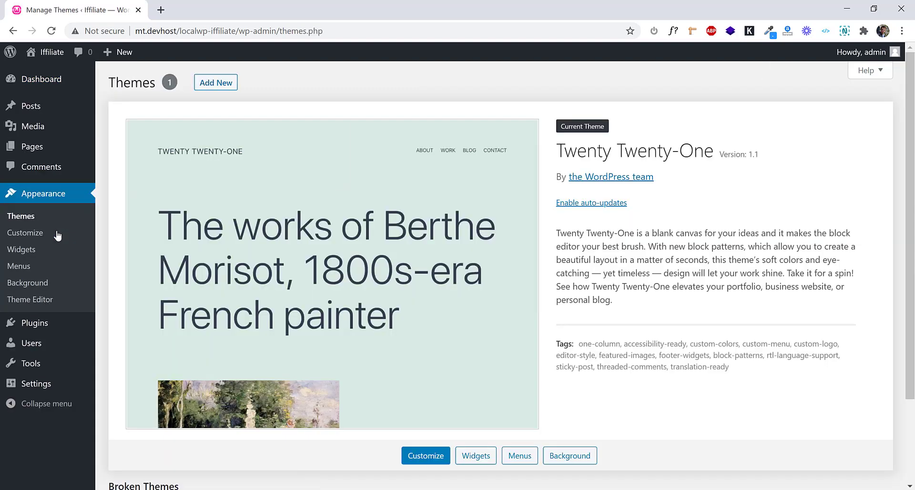
click(212, 89)
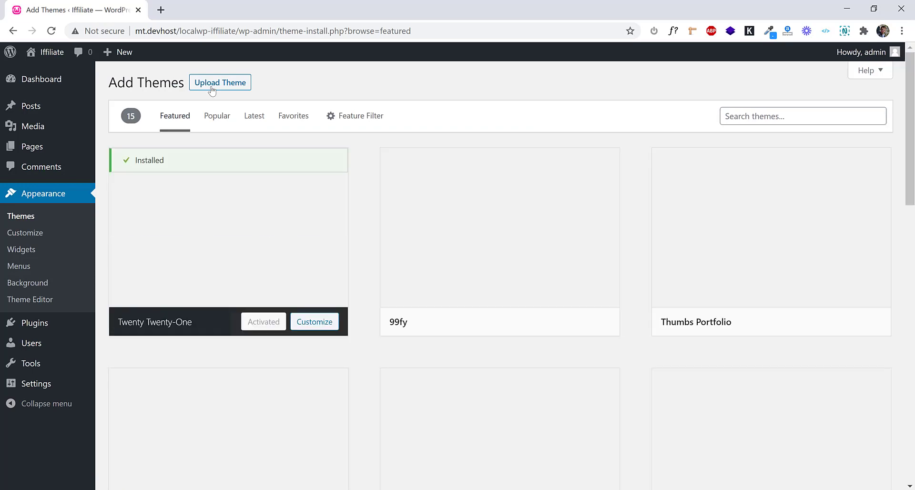
click(212, 89)
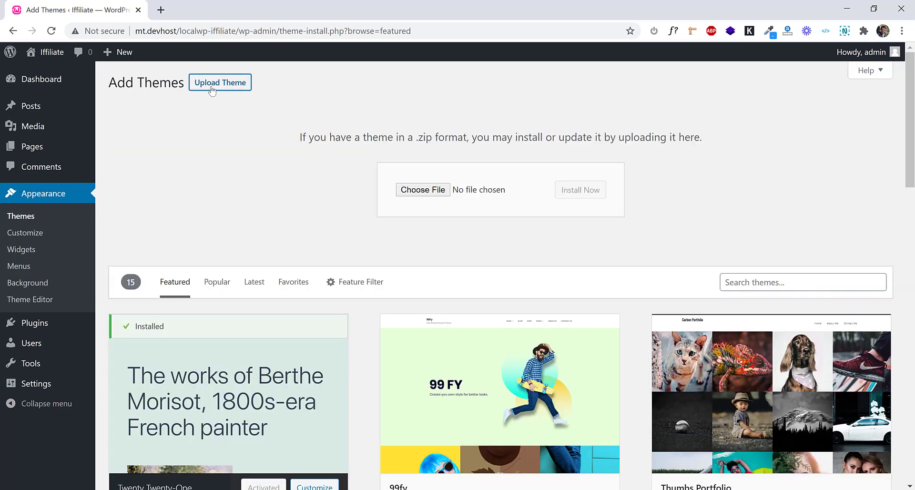
Upload and install iffiliate.zip from the iffiliate_package theme folder, and activate the theme
click(433, 190)
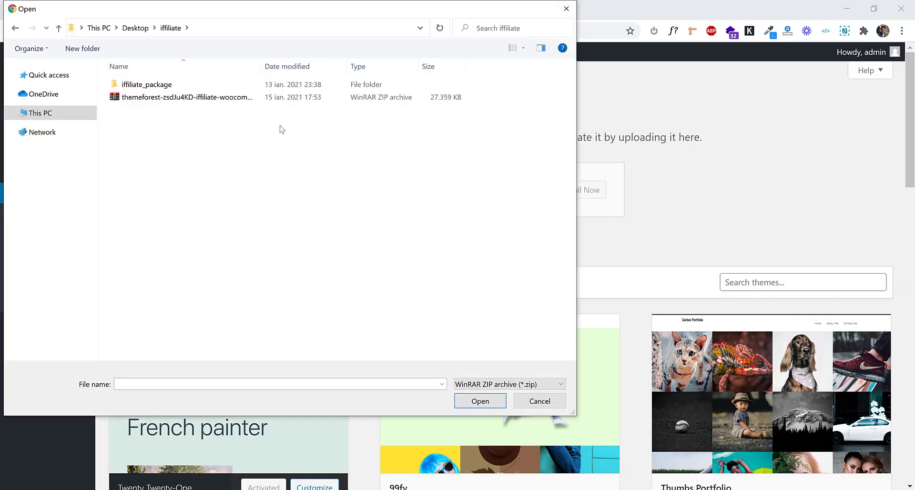
double_click(224, 85)
double_click(205, 136)
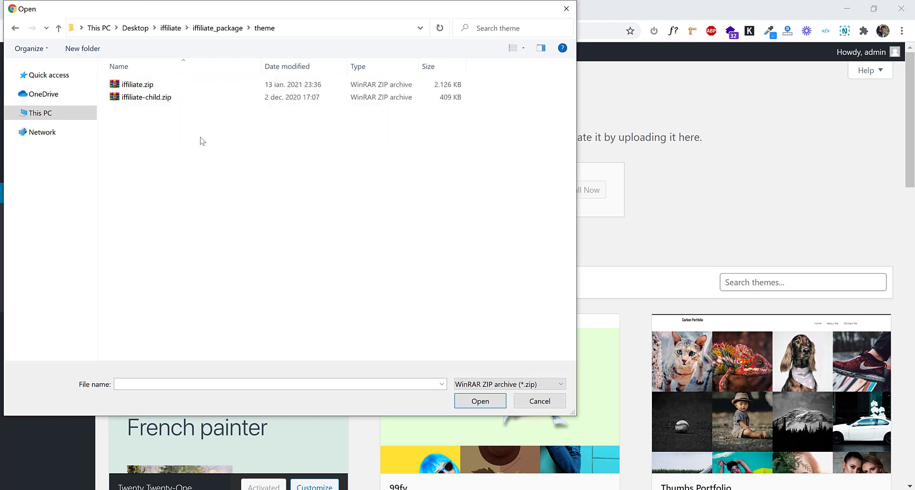
click(187, 86)
double_click(187, 86)
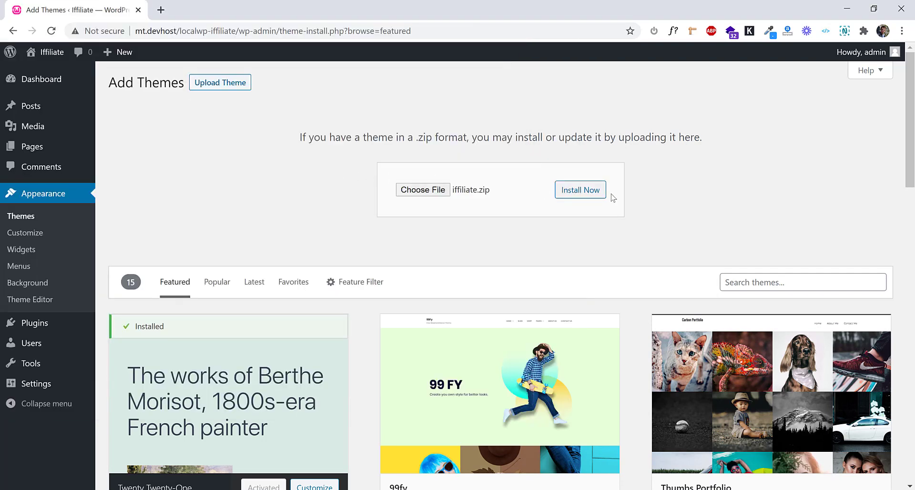
click(585, 196)
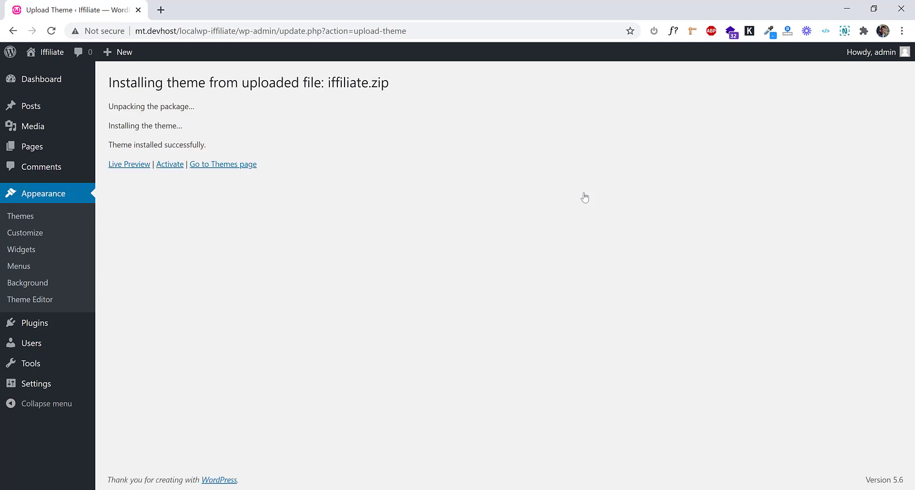
click(164, 164)
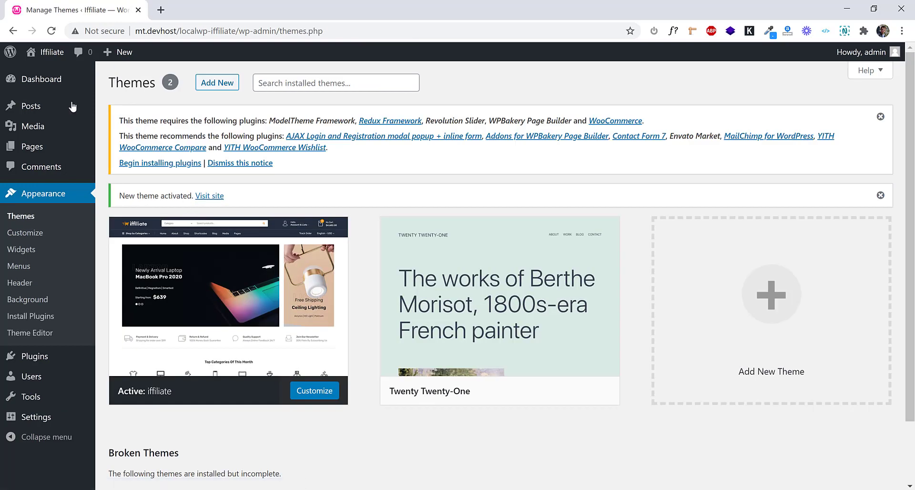
Visit the site's front end and look over the home page with the iffiliate theme applied
mouse_move(47, 52)
click(45, 73)
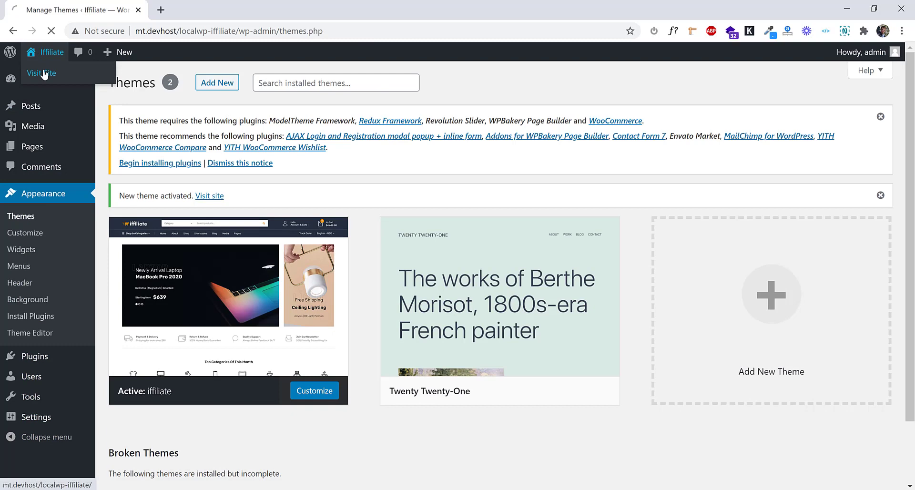
scroll(569, 201, down, 5)
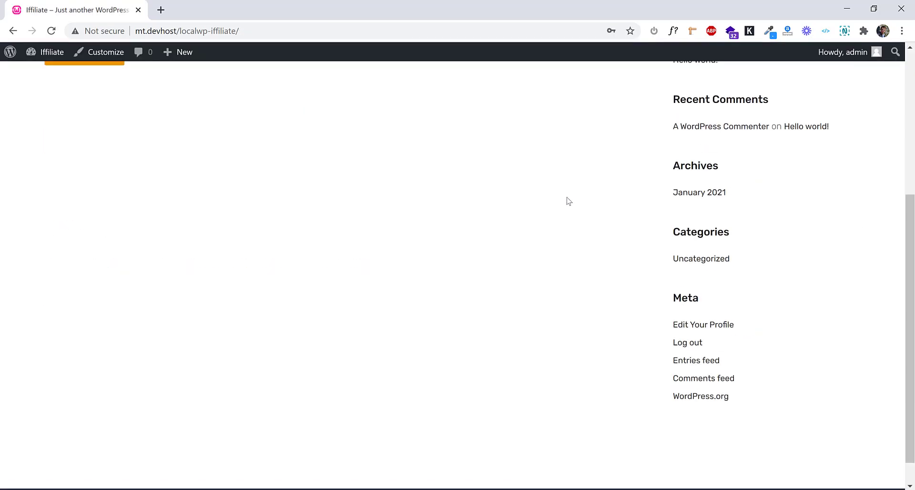
scroll(569, 201, down, 1)
scroll(569, 202, up, 6)
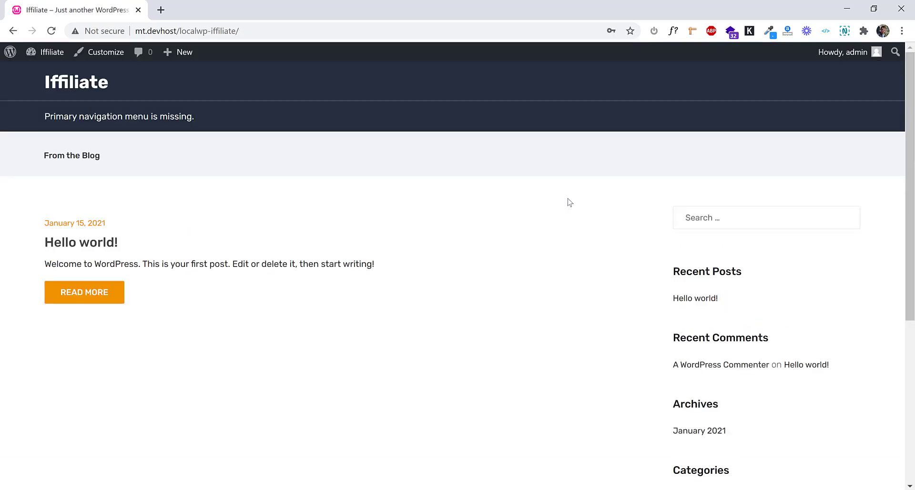
Return to the WordPress dashboard and begin installing the plugins the iffiliate theme requires and recommends
mouse_move(56, 57)
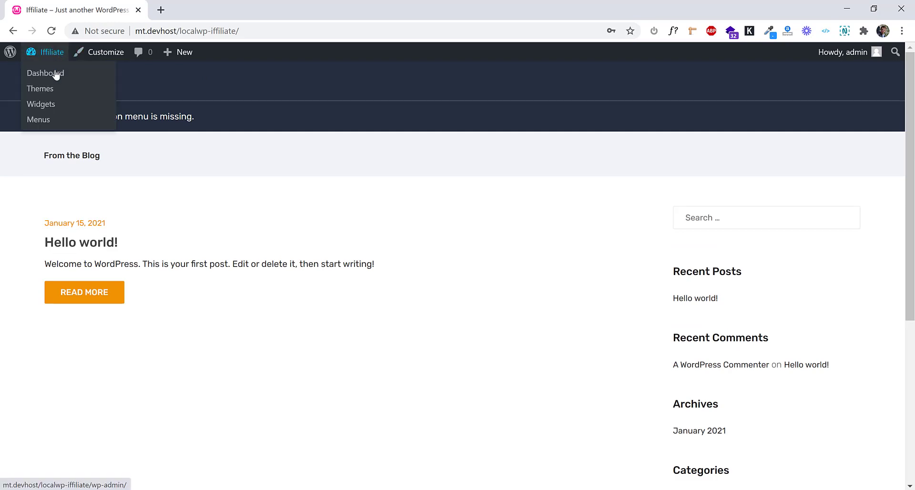
click(55, 74)
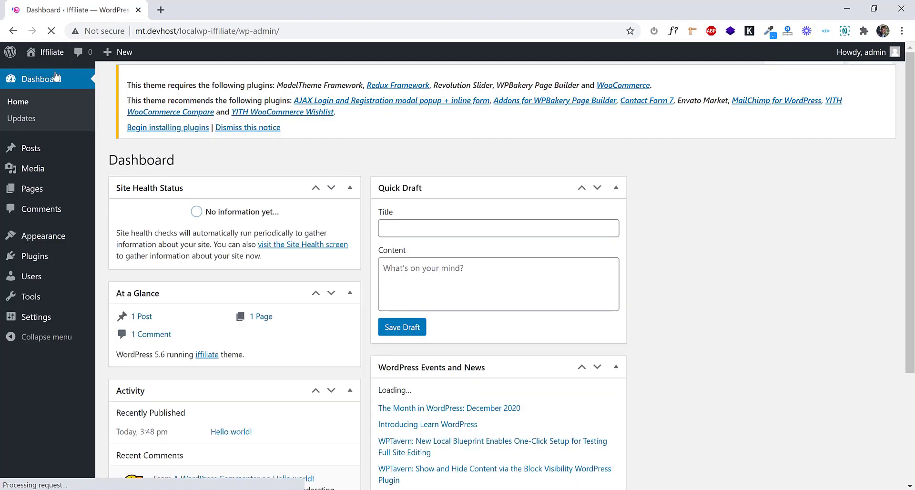
drag(119, 155, 200, 157)
click(189, 155)
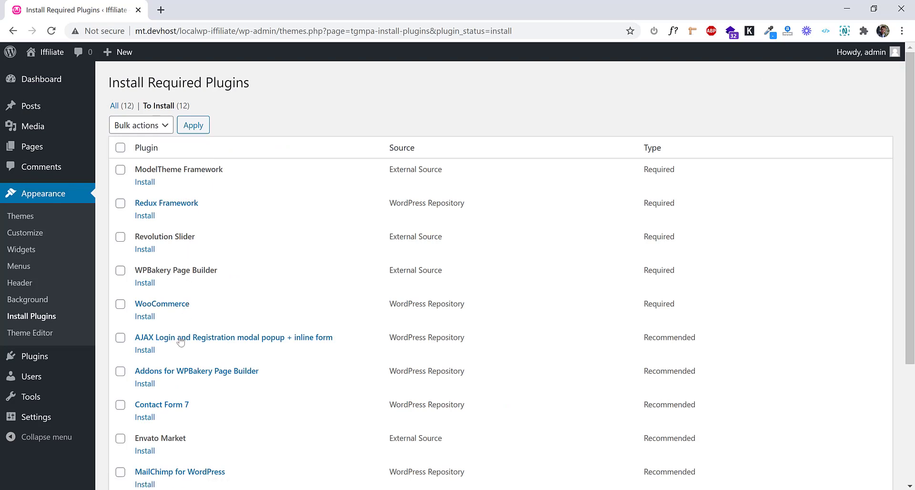
Select all the listed required and recommended plugins and run the bulk Install action on them
scroll(162, 396, down, 3)
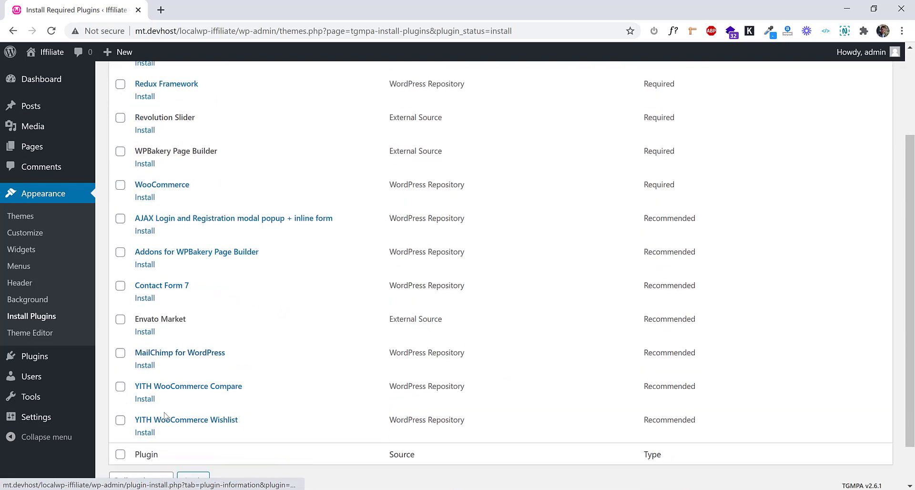
scroll(149, 334, up, 3)
click(120, 148)
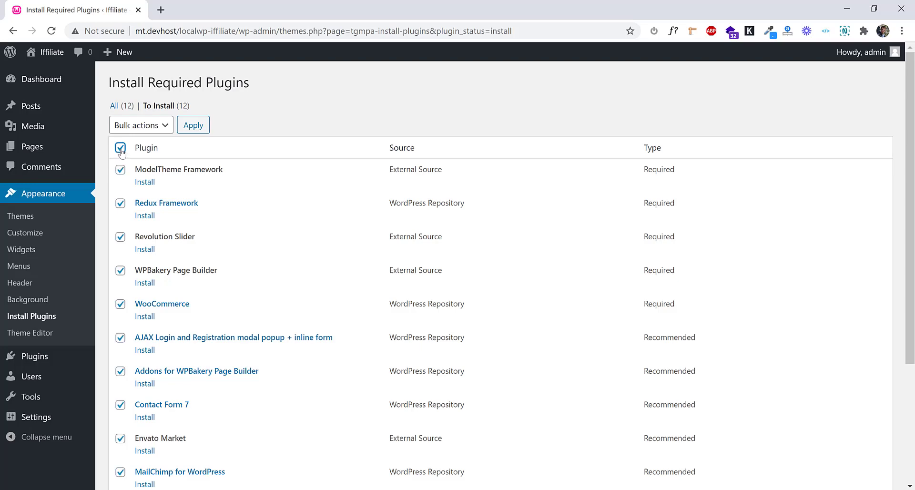
click(137, 130)
click(134, 158)
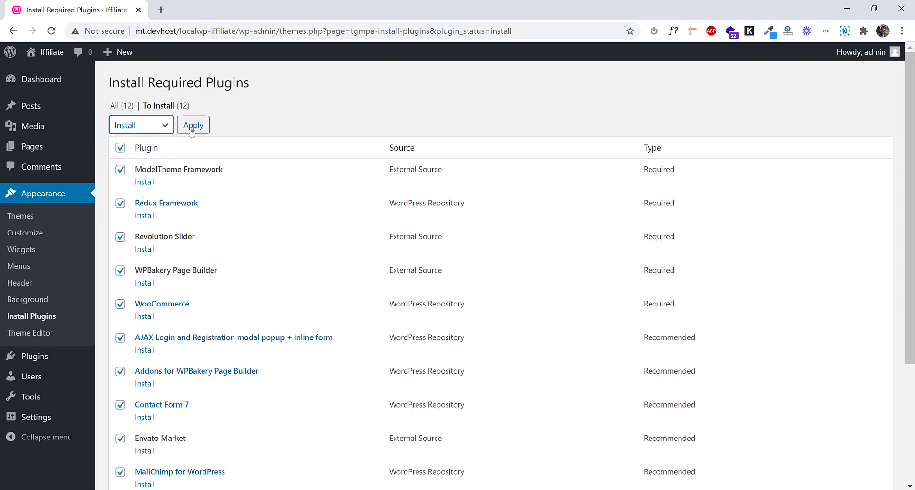
click(193, 126)
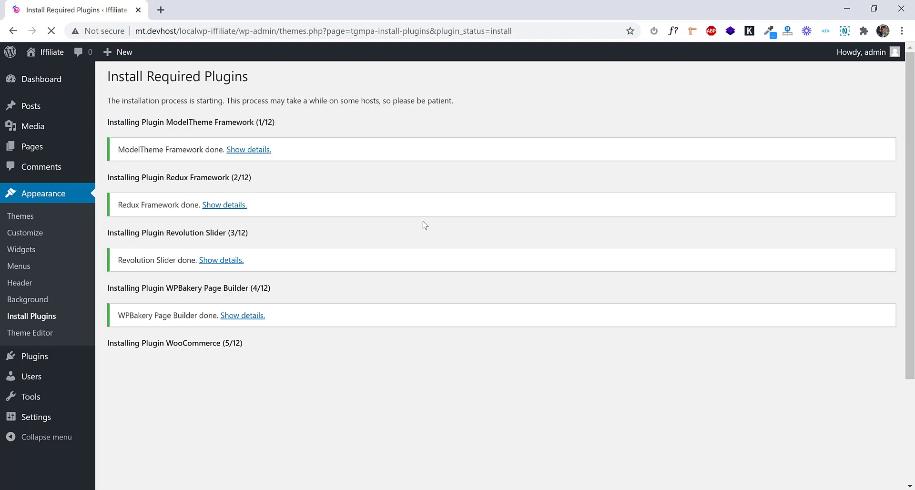
Return to the required plugins installer once installation finishes and bulk-activate all the installed plugins
scroll(429, 214, down, 3)
scroll(443, 209, up, 1)
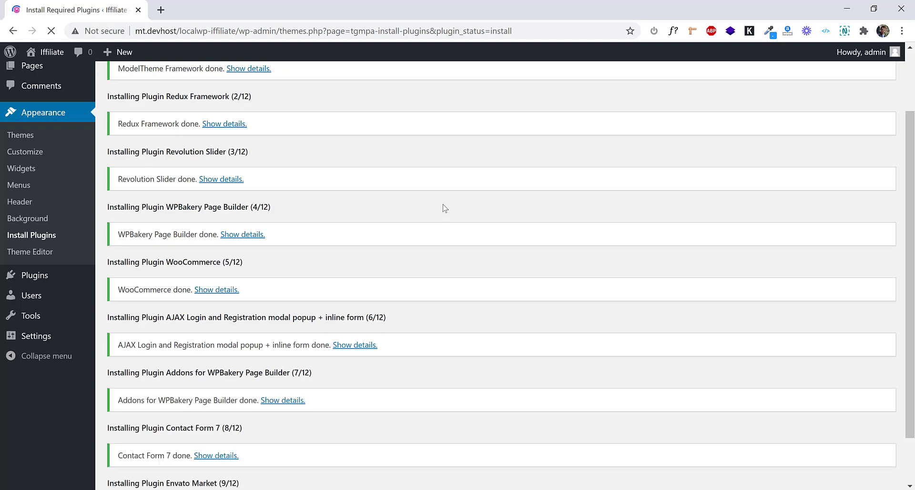
scroll(443, 208, down, 3)
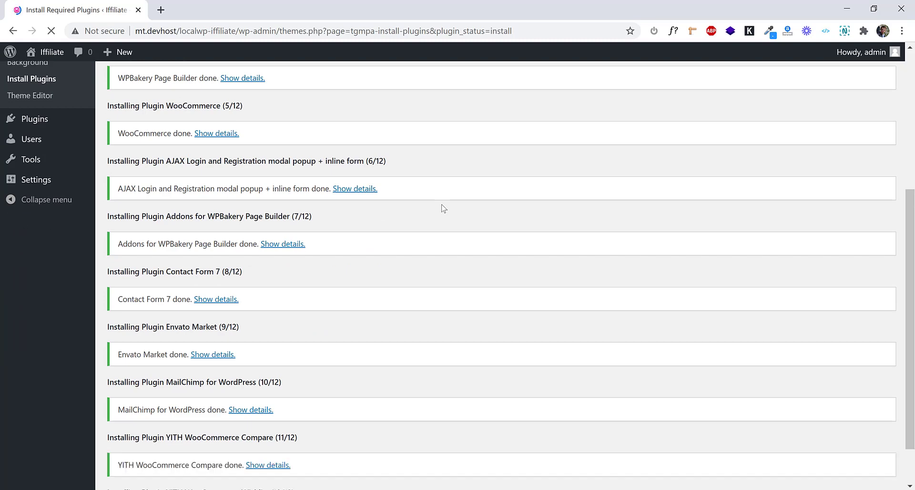
scroll(451, 181, down, 1)
scroll(450, 181, down, 3)
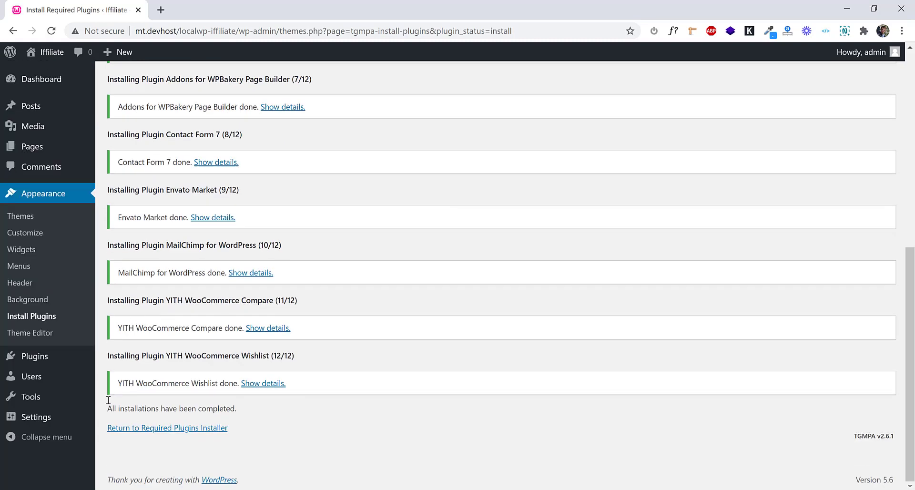
click(129, 430)
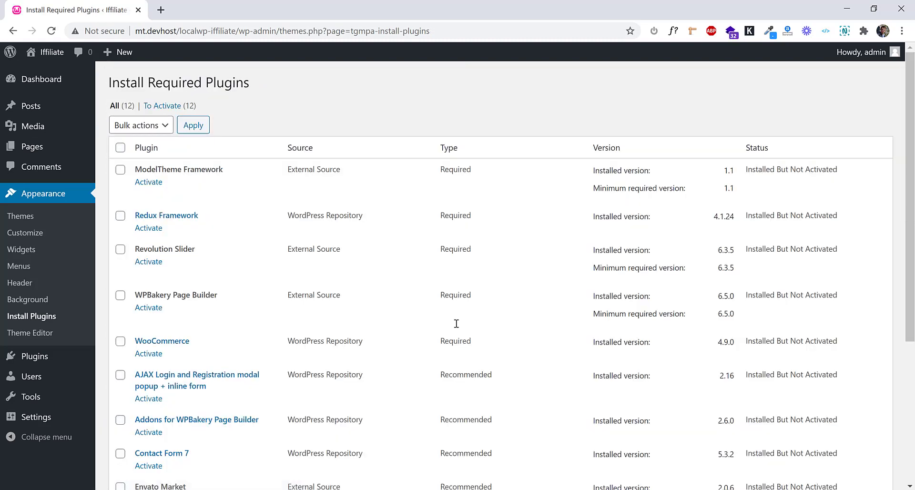
click(121, 148)
click(137, 125)
click(135, 202)
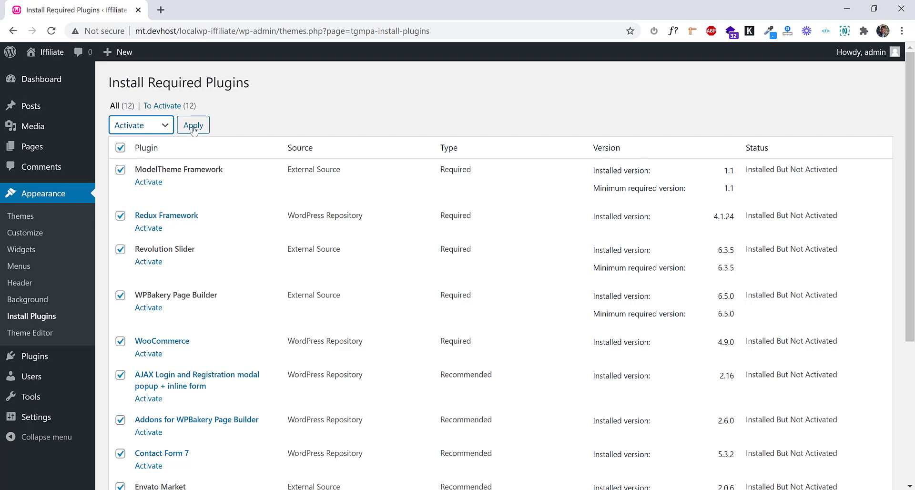
click(193, 127)
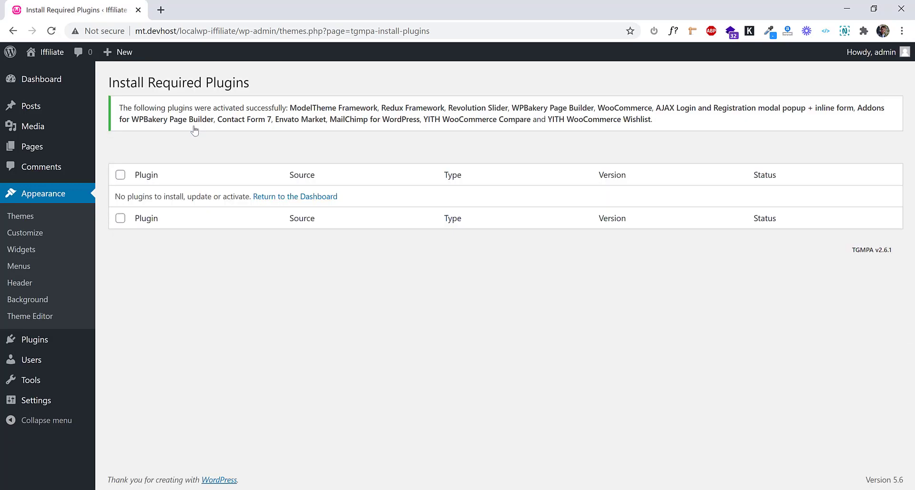
Skip WooCommerce's store details setup, decline usage tracking, and dismiss the welcome dialog
click(44, 81)
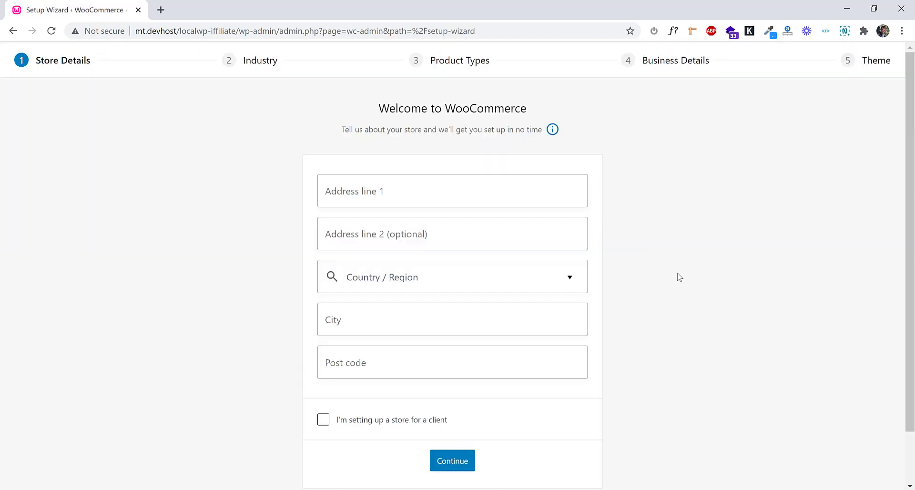
scroll(672, 289, down, 2)
click(472, 461)
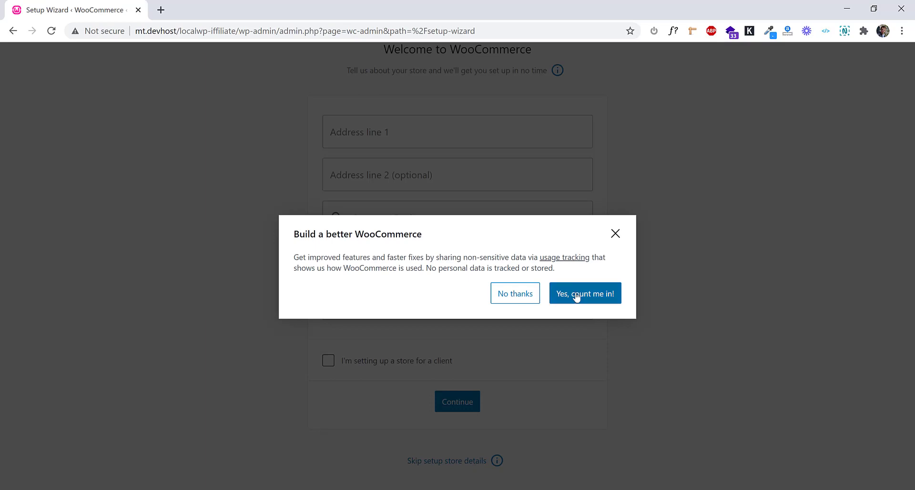
click(513, 295)
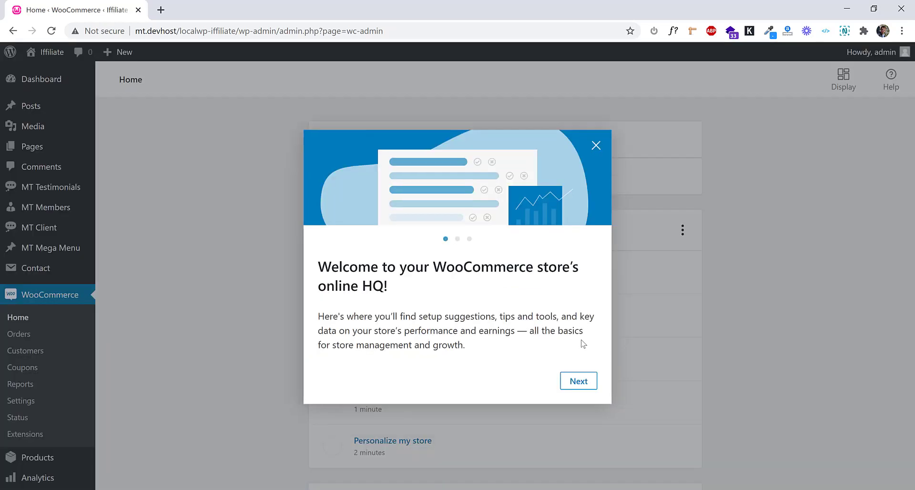
click(596, 145)
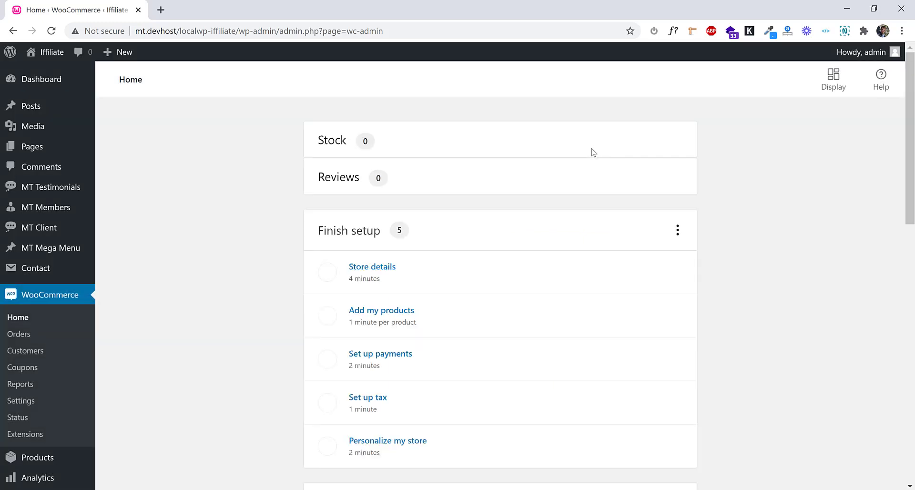
Visit the site's front end to check the home page with the theme's plugins active
mouse_move(50, 52)
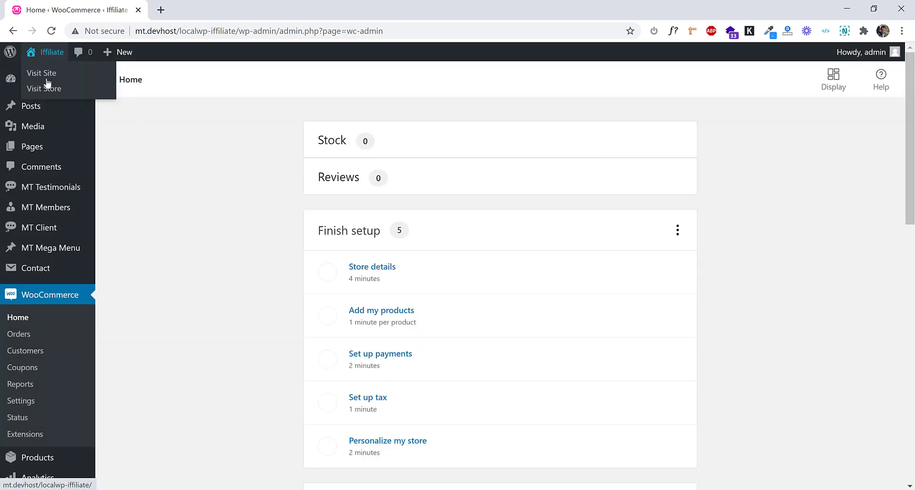
click(46, 77)
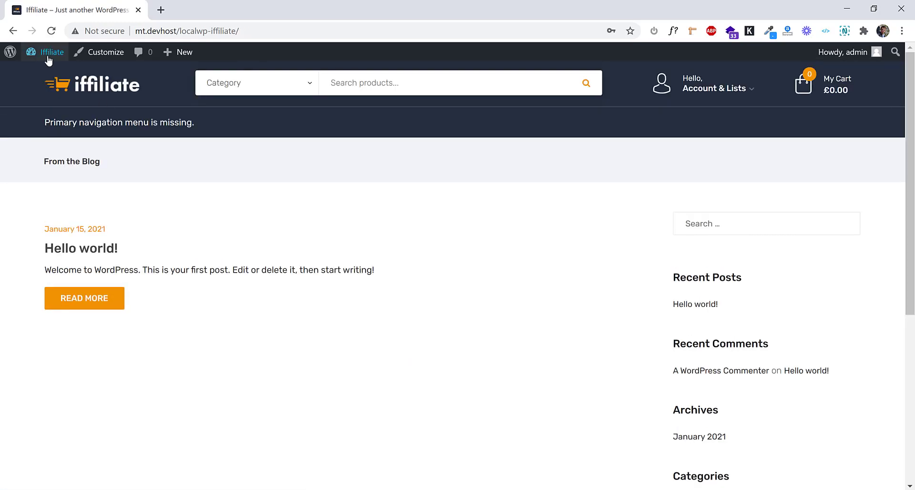
Return to the site's admin dashboard and open the theme's Demo Importer settings
mouse_move(48, 56)
click(45, 73)
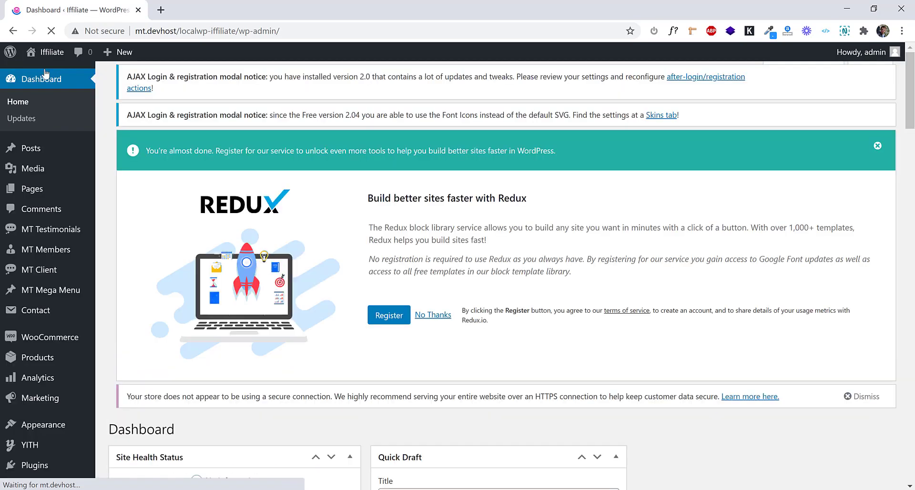
scroll(152, 124, down, 8)
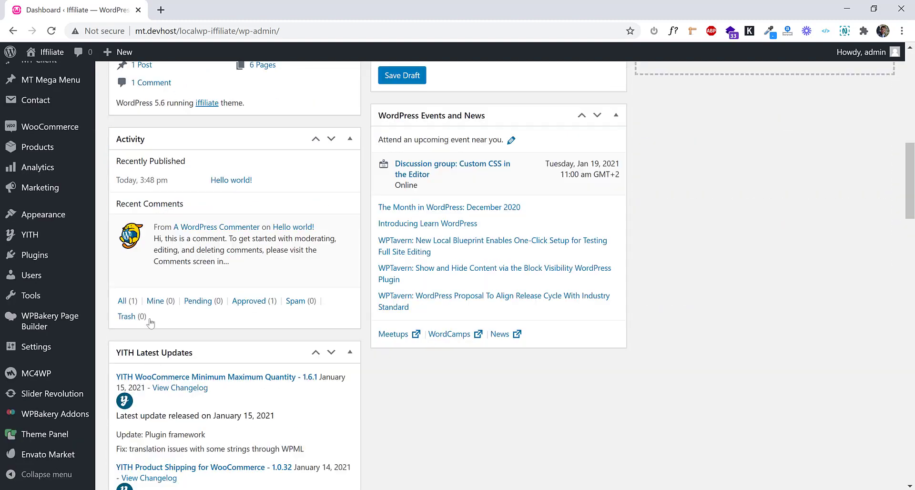
mouse_move(59, 436)
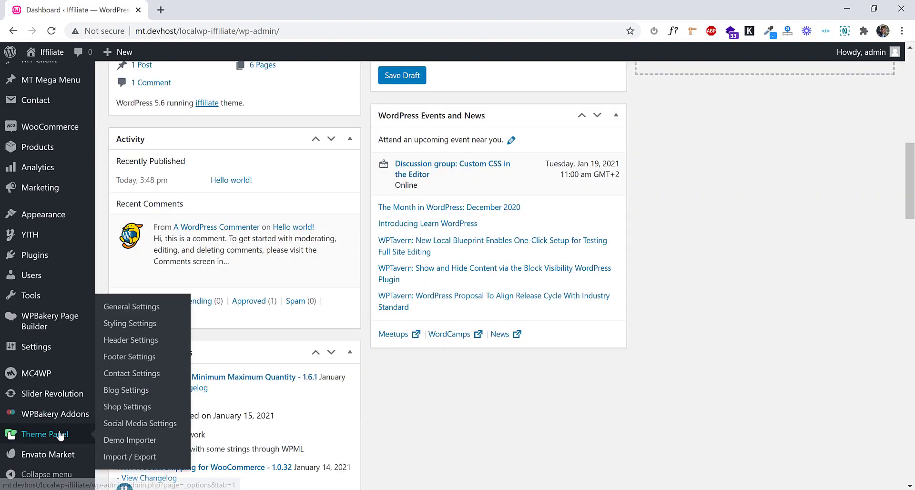
click(123, 440)
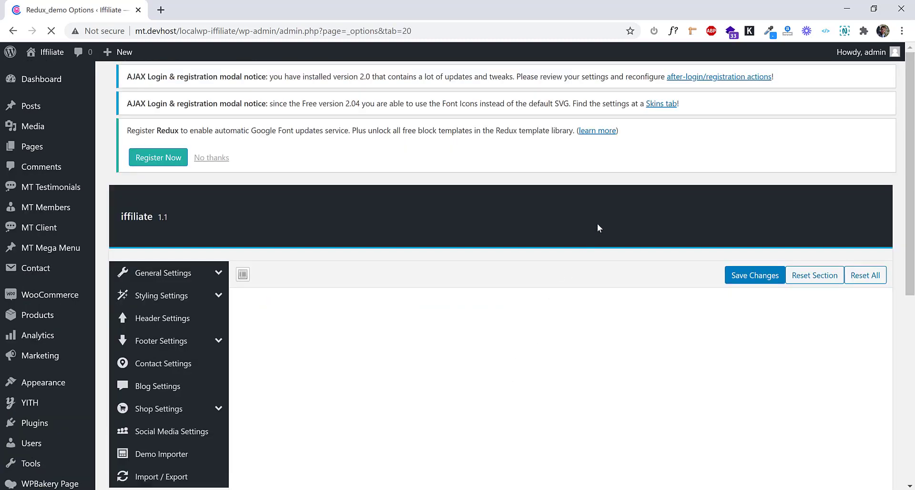
Review the recommended PHP limits and the available demos, and import the Main Home demo
scroll(600, 225, down, 4)
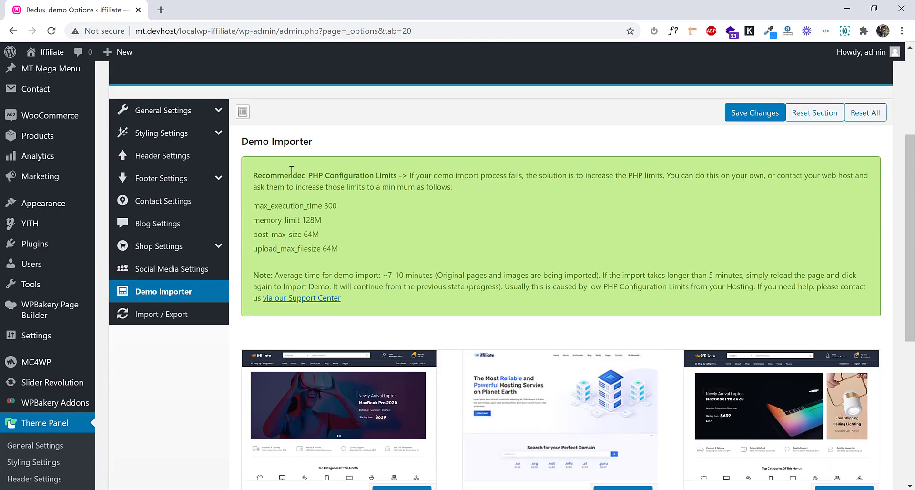
drag(253, 174, 495, 307)
click(494, 310)
scroll(551, 226, down, 3)
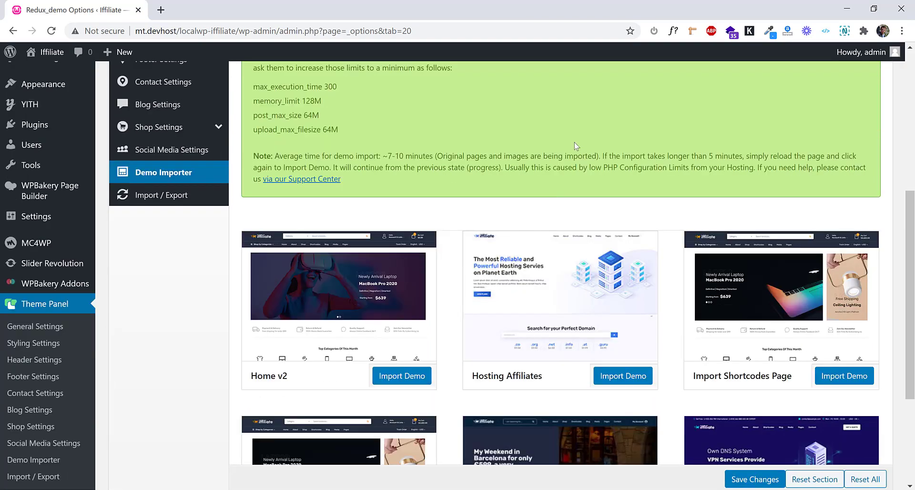
scroll(576, 144, down, 2)
scroll(576, 146, down, 3)
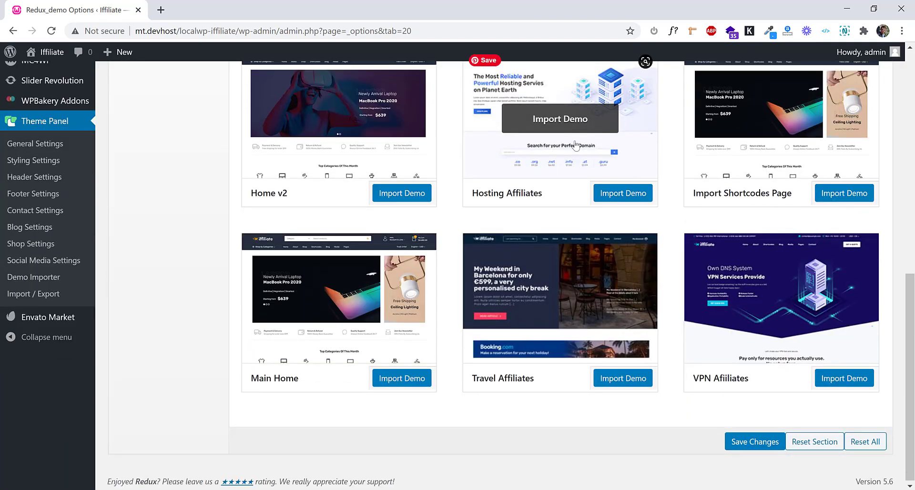
click(348, 302)
click(519, 96)
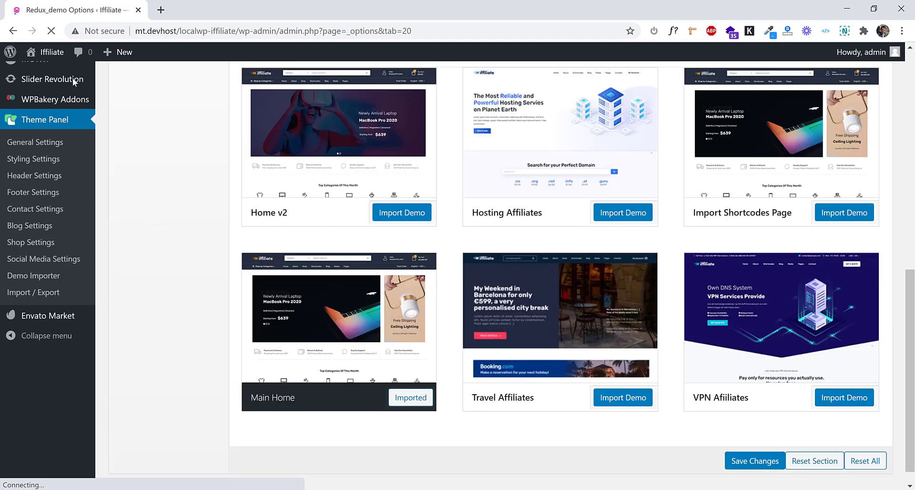
Visit the site's front end and examine the imported home page from the slider down to the footer columns
mouse_move(47, 52)
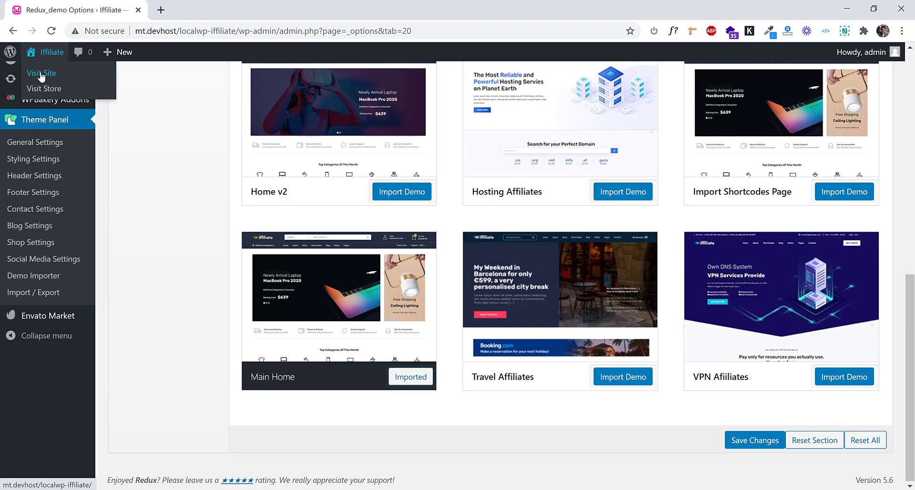
click(41, 74)
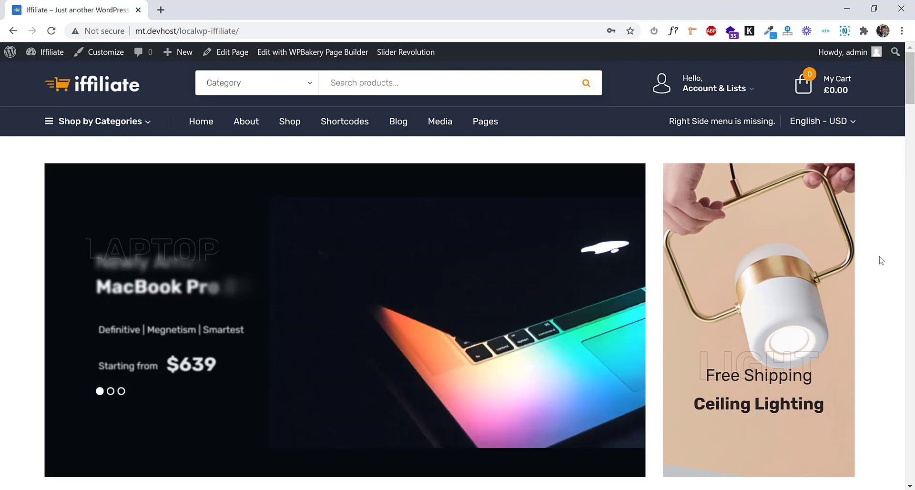
scroll(882, 260, down, 8)
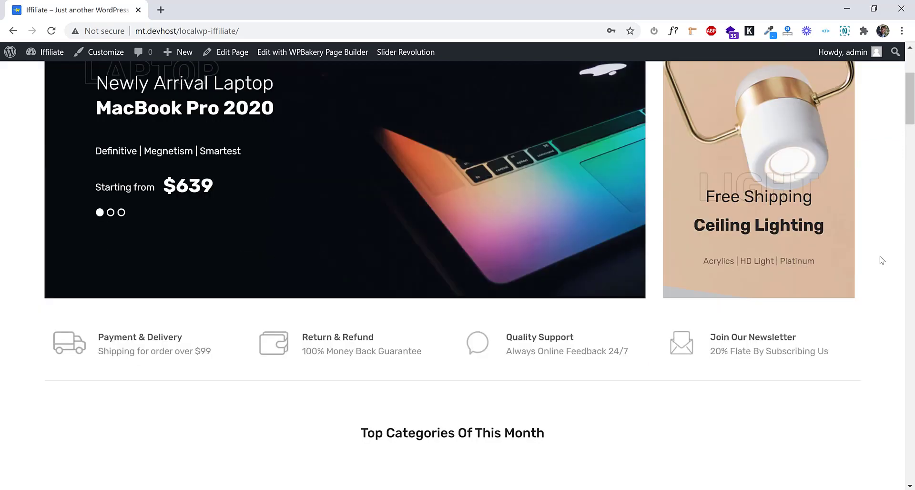
scroll(883, 260, down, 6)
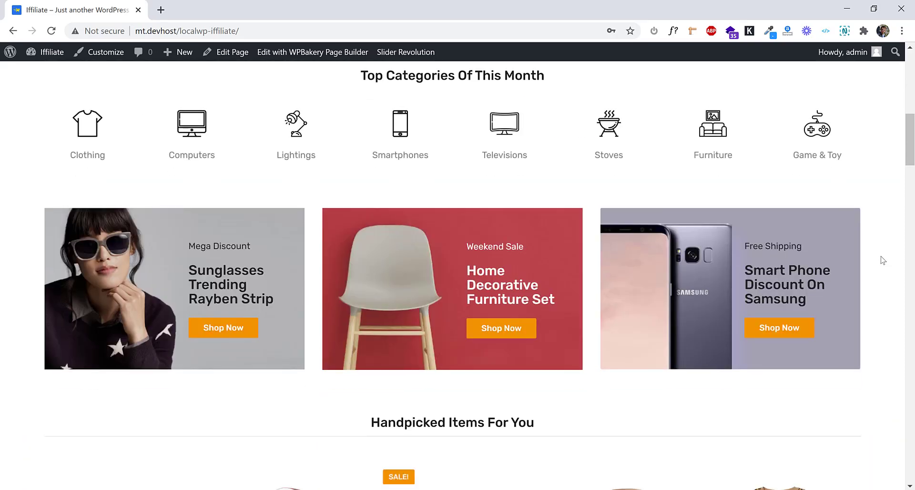
scroll(883, 260, down, 7)
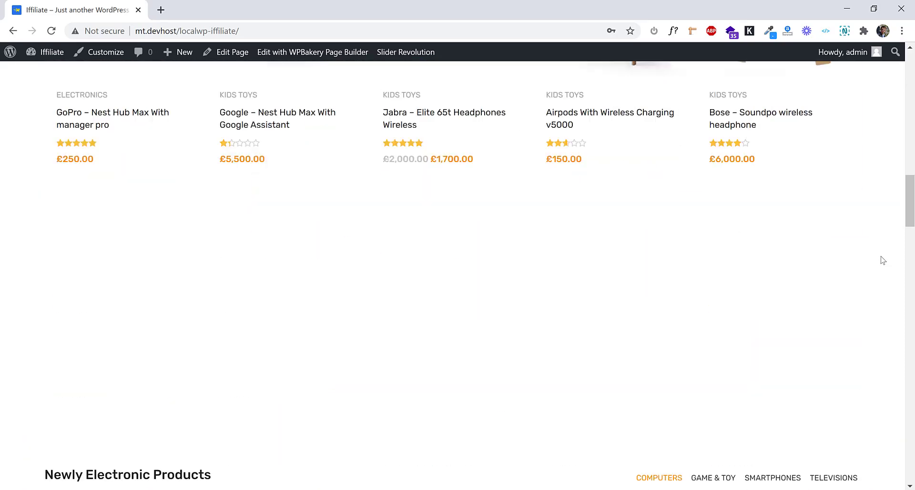
scroll(883, 260, down, 7)
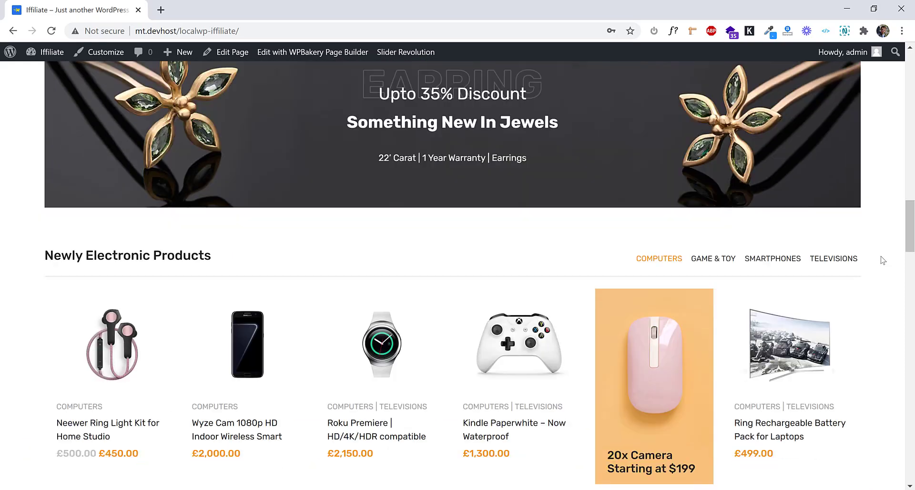
scroll(883, 260, down, 12)
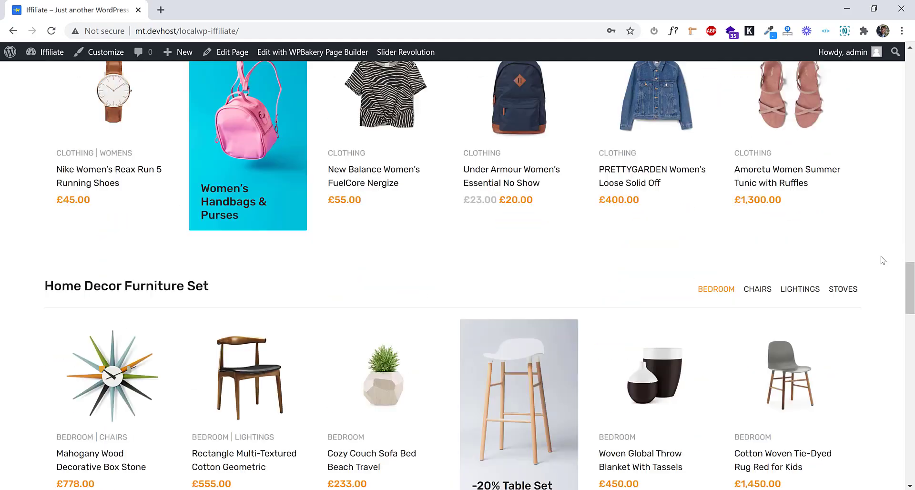
scroll(883, 260, down, 7)
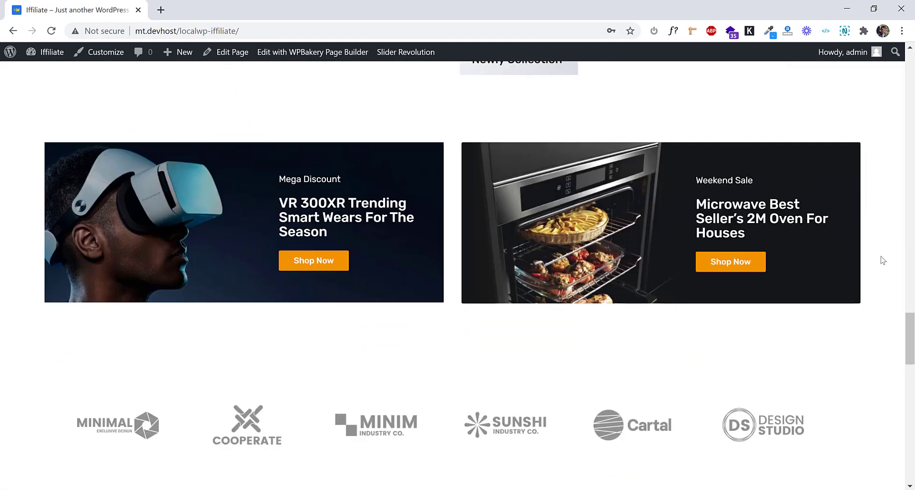
scroll(883, 260, down, 6)
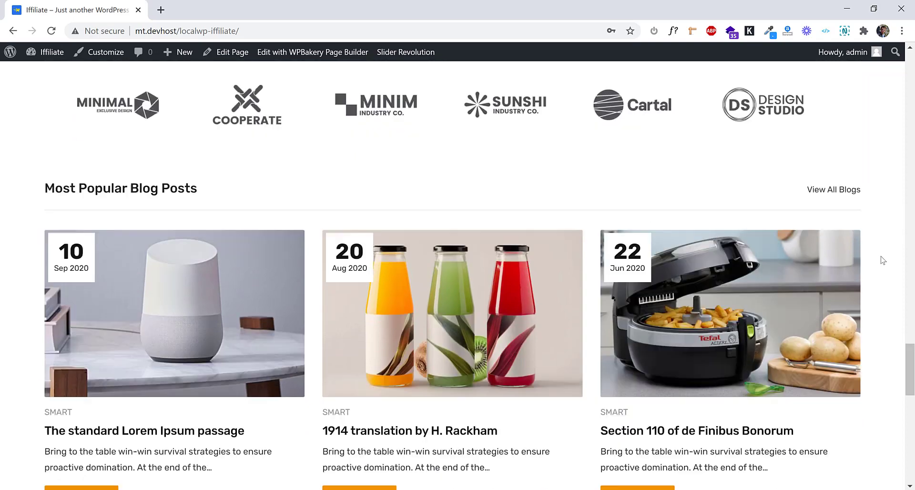
scroll(883, 259, down, 1)
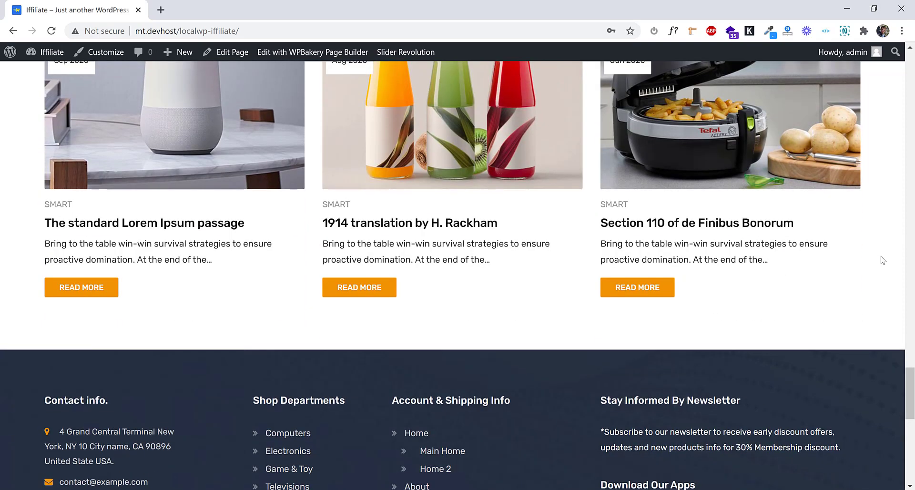
scroll(883, 260, down, 5)
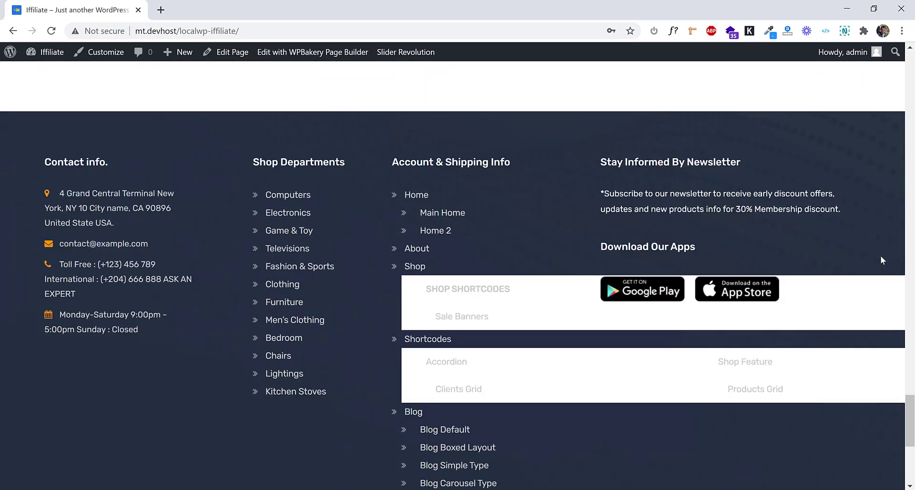
scroll(880, 256, down, 2)
scroll(881, 255, up, 2)
drag(403, 160, 482, 165)
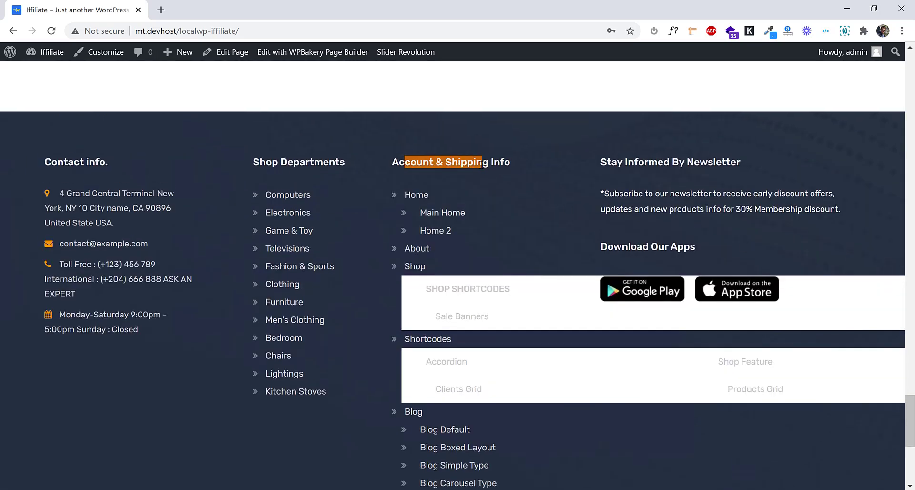
click(482, 165)
mouse_move(48, 57)
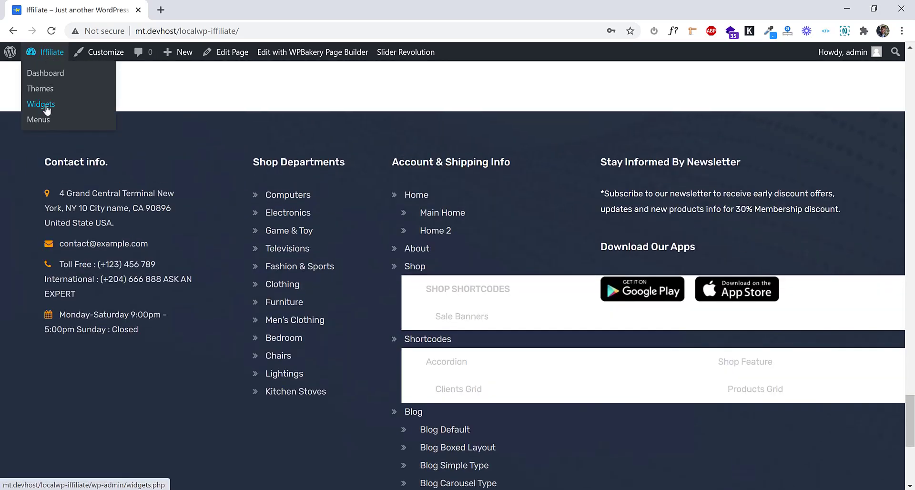
click(38, 120)
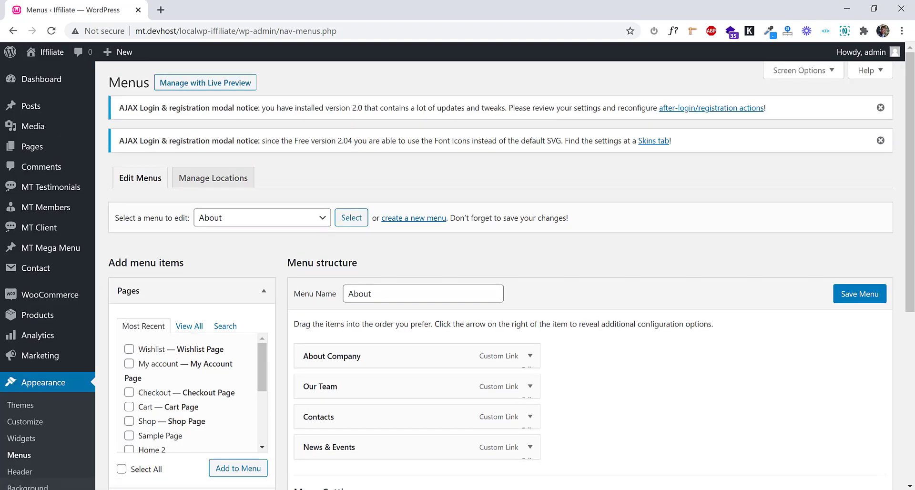
click(13, 32)
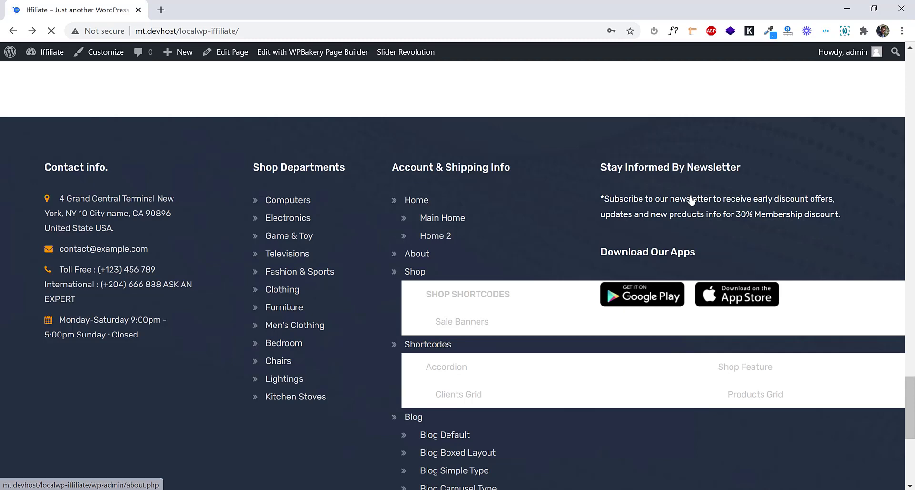
Open the site's Widgets settings and check the footer-column-1 widget area
mouse_move(53, 61)
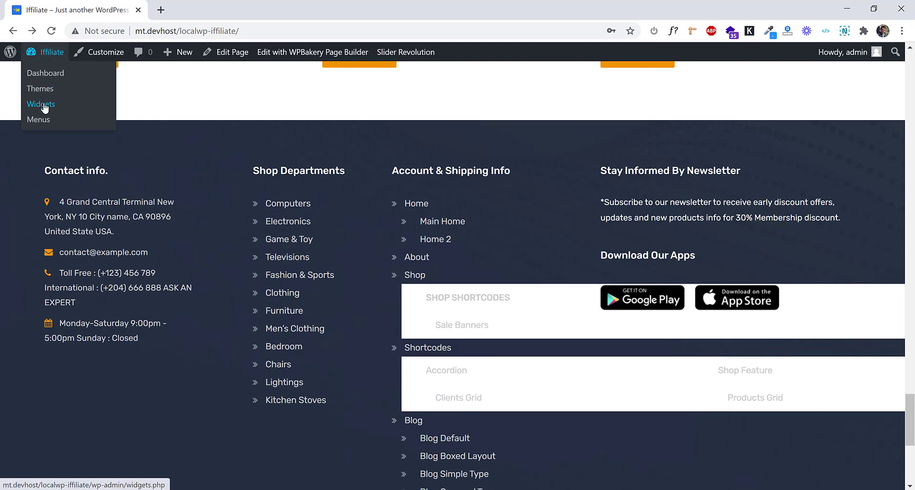
click(43, 104)
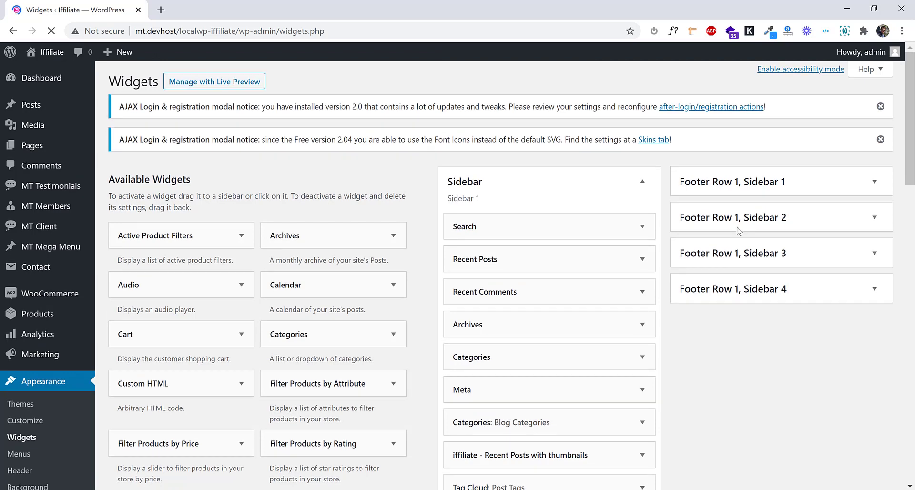
scroll(739, 231, down, 4)
scroll(739, 231, down, 4)
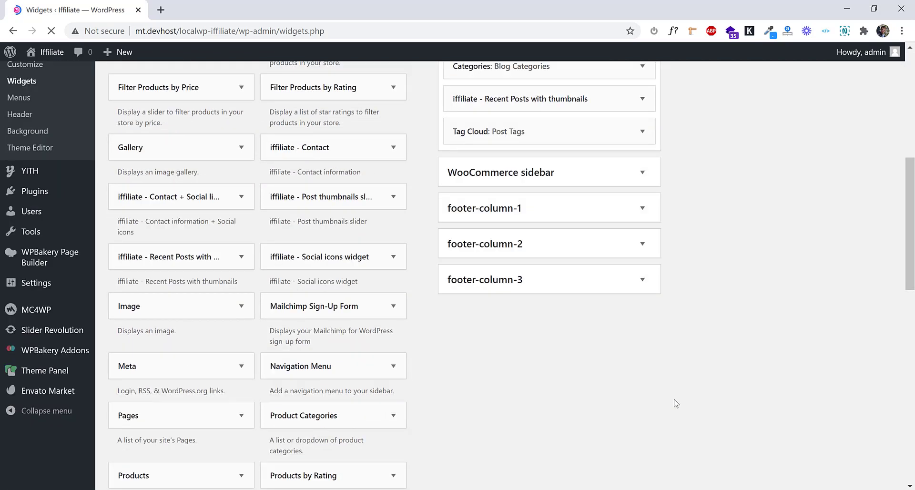
click(644, 206)
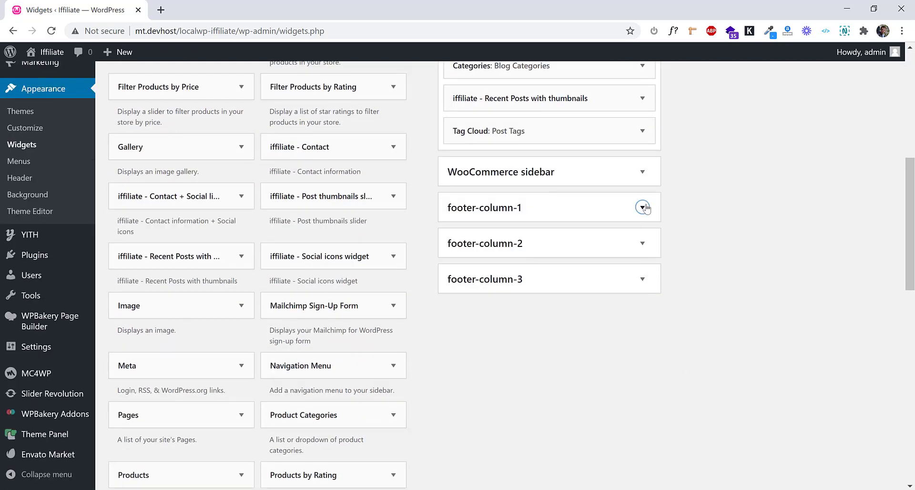
click(645, 207)
scroll(744, 215, up, 8)
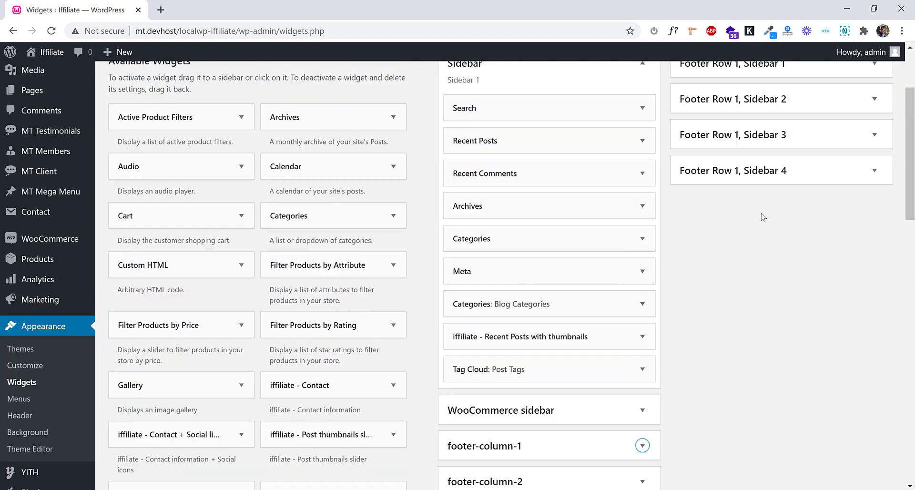
Inspect the widgets assigned to Footer Row 1, Sidebars 1 to 4, one area at a time
click(874, 183)
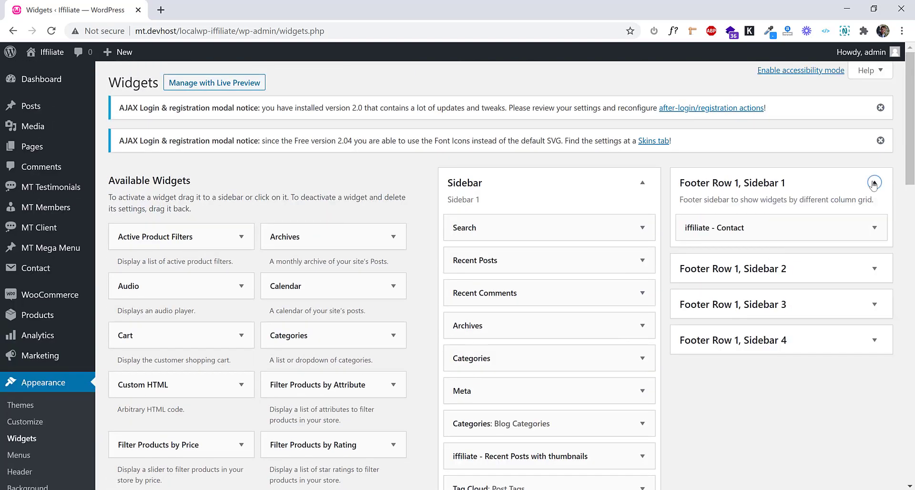
click(874, 182)
click(875, 218)
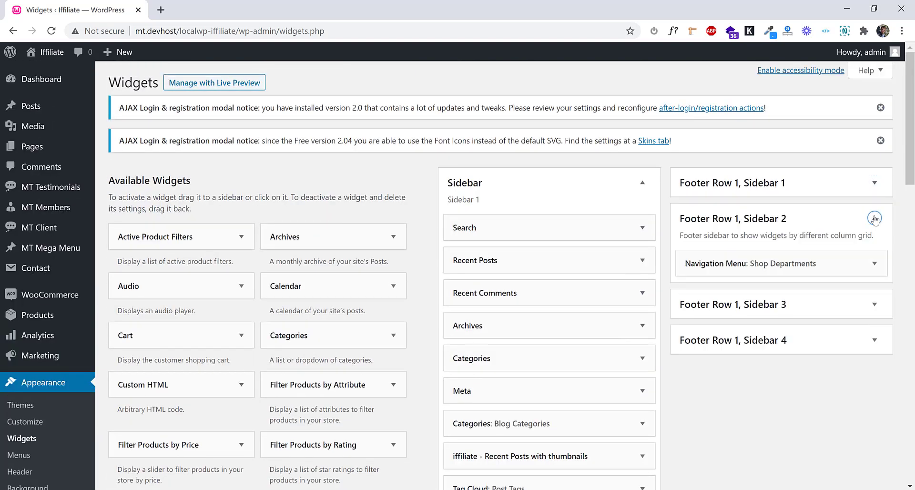
click(875, 219)
click(875, 255)
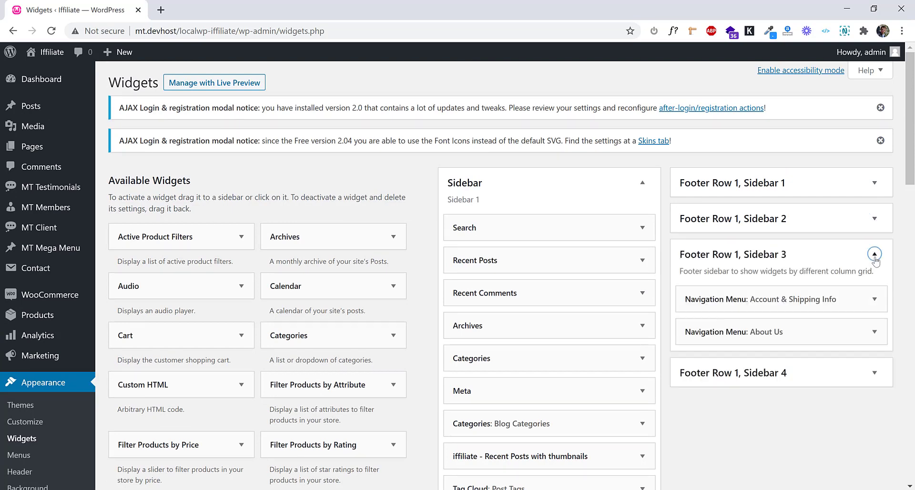
click(875, 254)
click(875, 289)
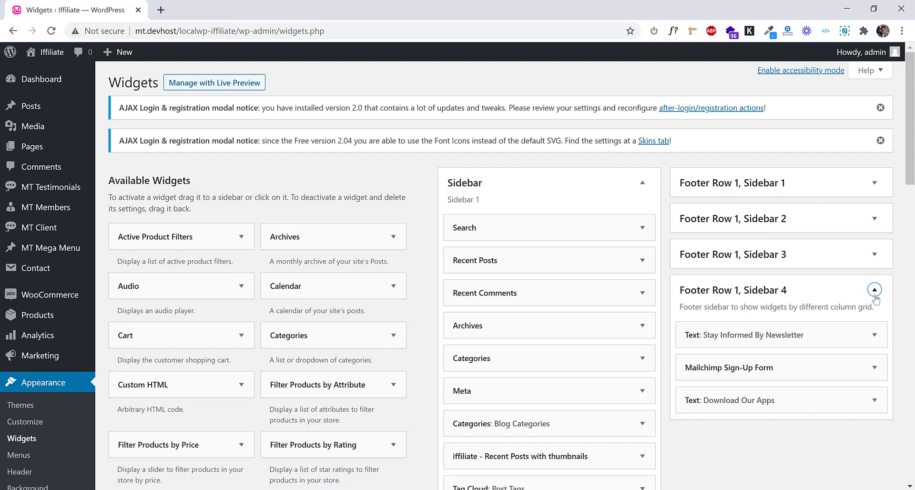
click(875, 290)
Assign the About menu to the About Us navigation widget in Footer Row 1, Sidebar 3, and save it
click(875, 254)
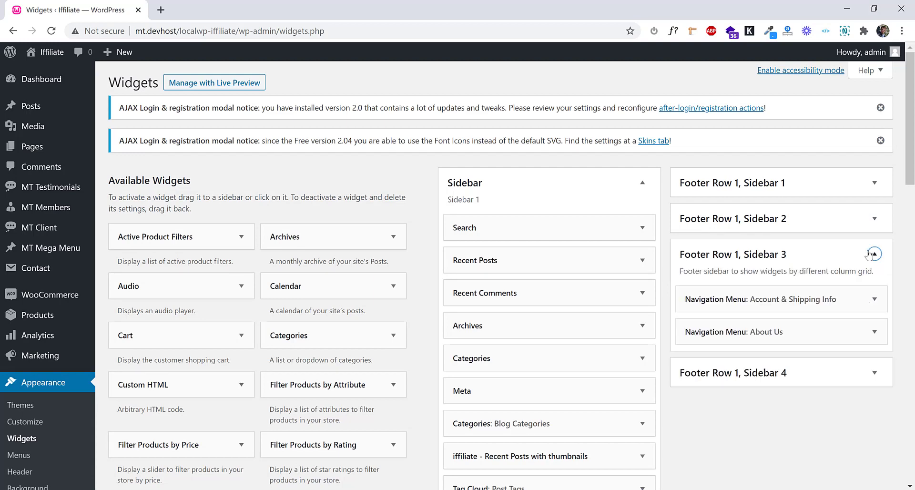
click(875, 333)
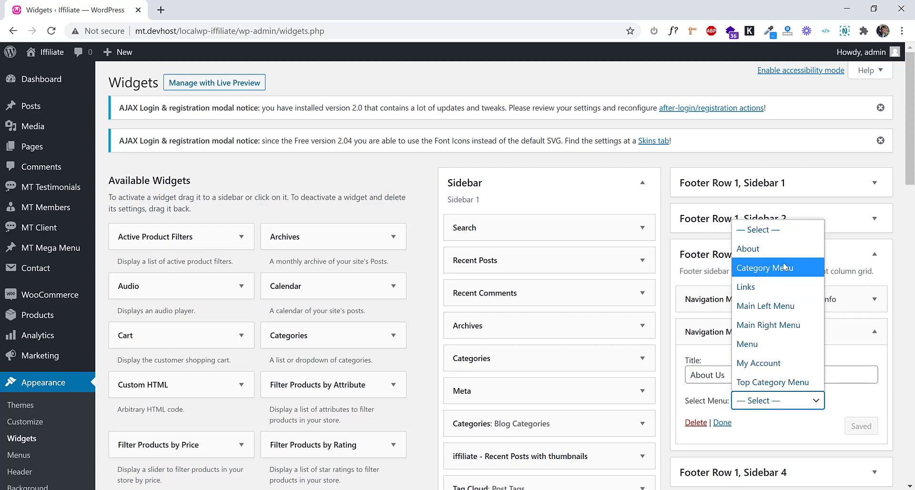
click(763, 248)
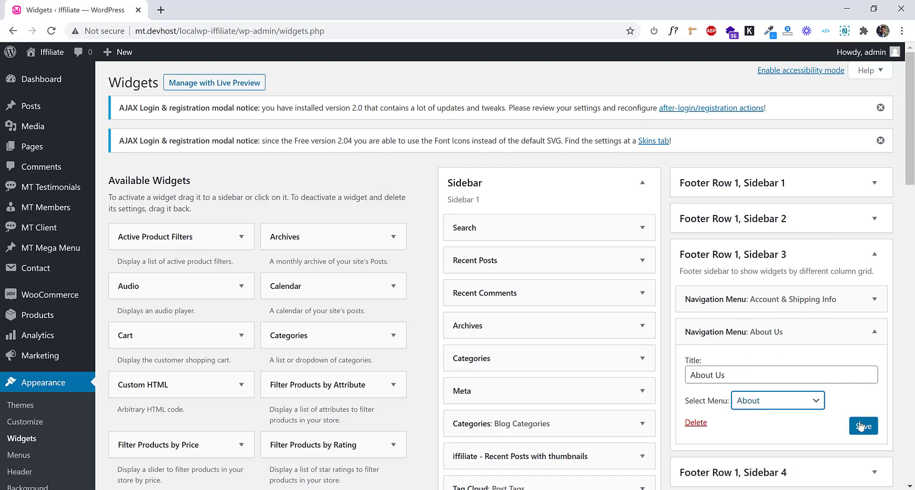
Assign the Links menu to the Account & Shipping Info navigation widget in Footer Row 1, Sidebar 3, and save it
click(878, 303)
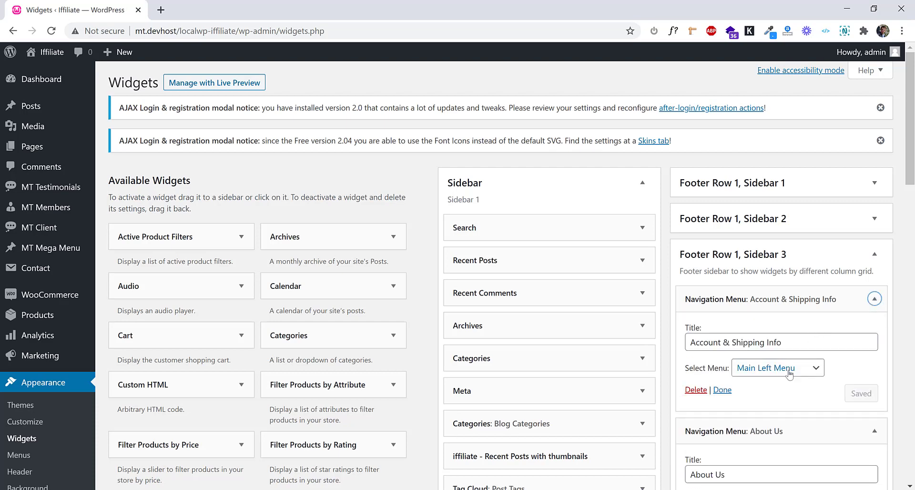
click(789, 374)
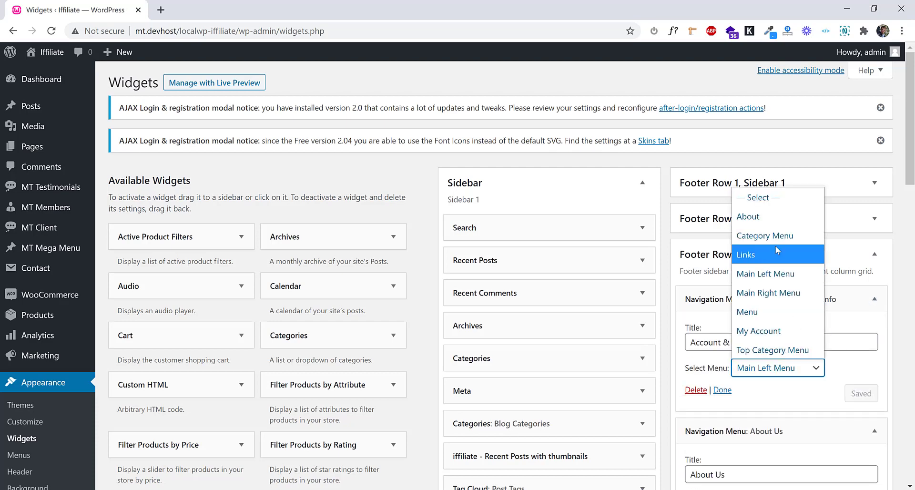
click(776, 247)
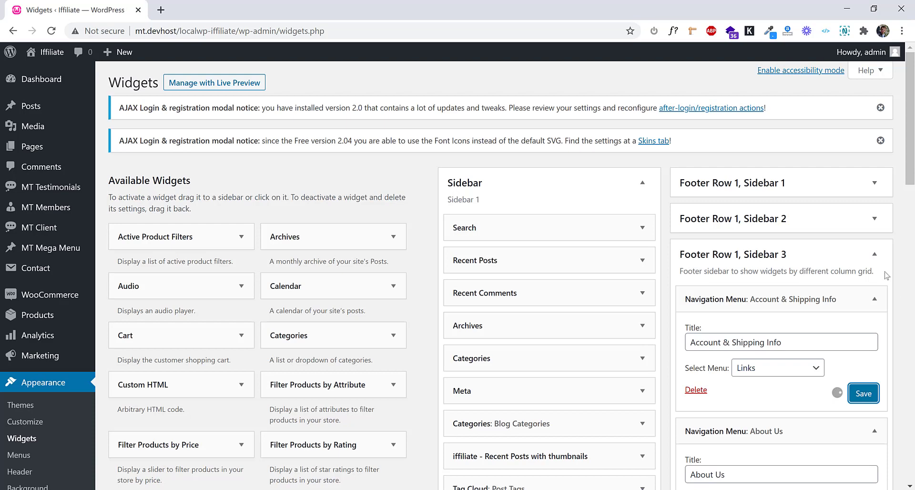
click(875, 301)
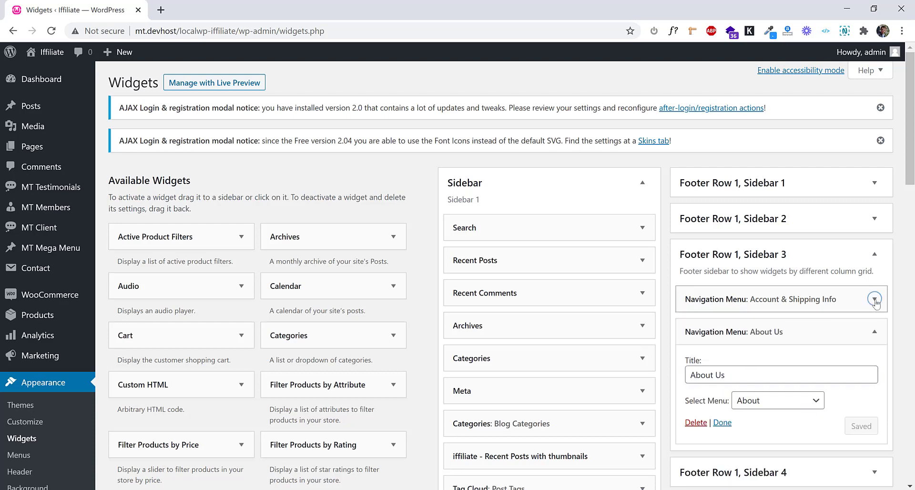
Check which menu the Shop Departments widget uses in Footer Row 1, Sidebar 2
click(875, 219)
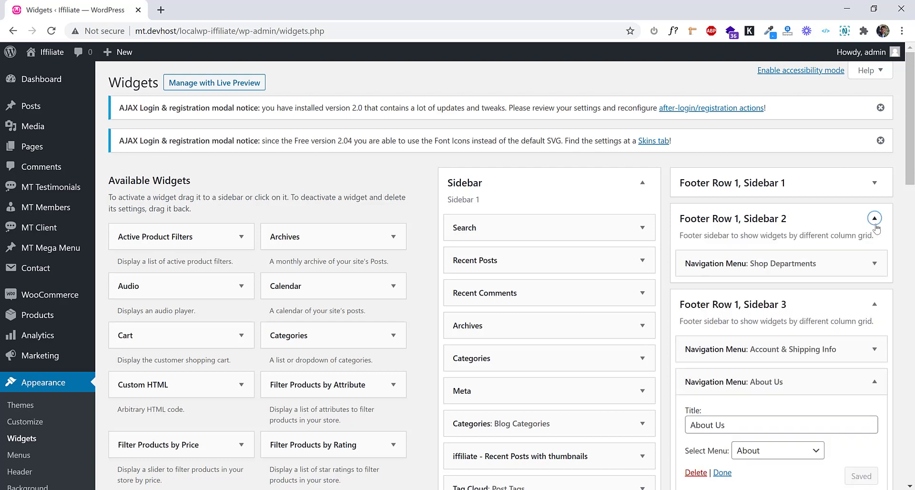
click(875, 265)
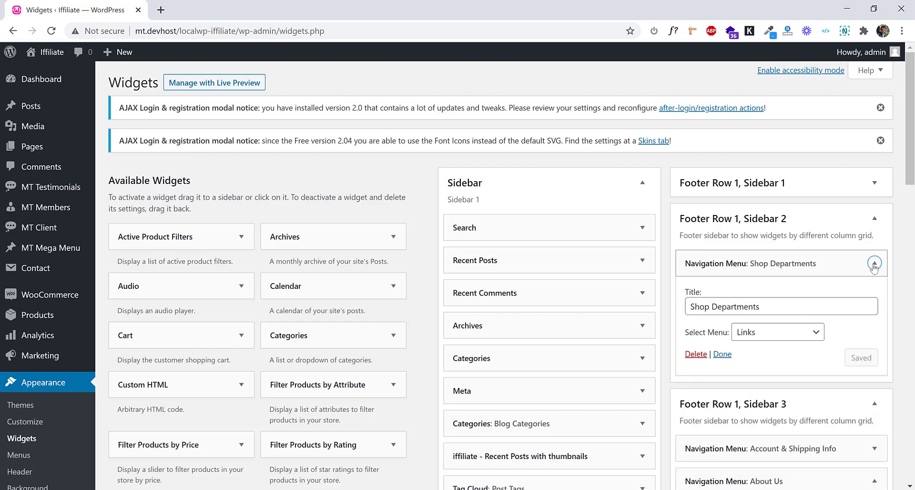
Visit the site's front end and examine the footer's Shop Departments, Account & Shipping Info and About Us menu columns
mouse_move(43, 53)
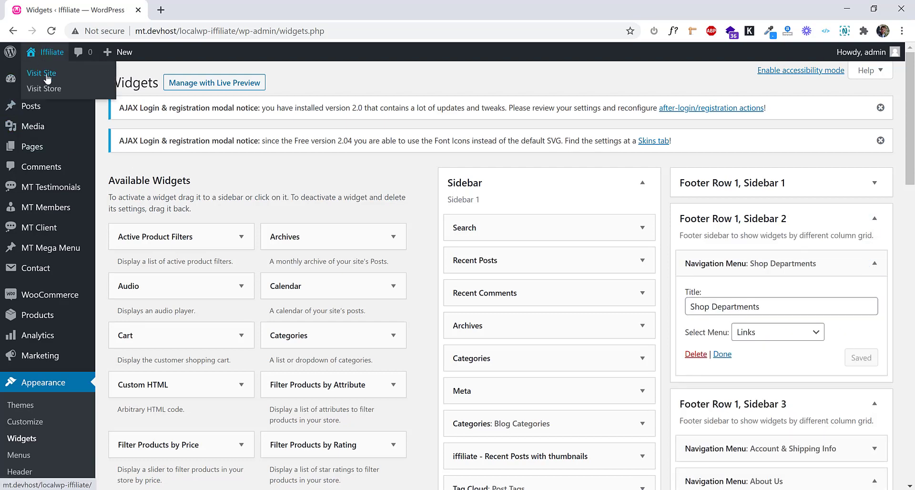
click(47, 78)
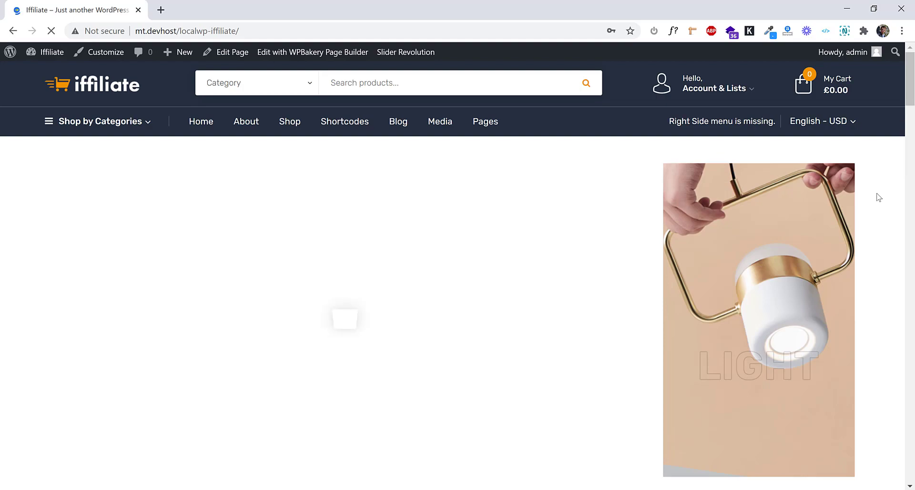
scroll(880, 197, down, 10)
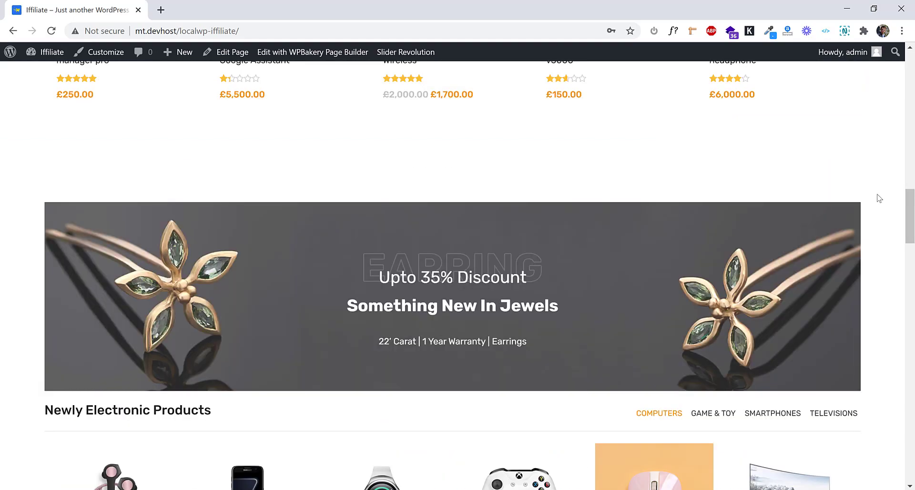
scroll(880, 198, down, 5)
scroll(879, 198, down, 20)
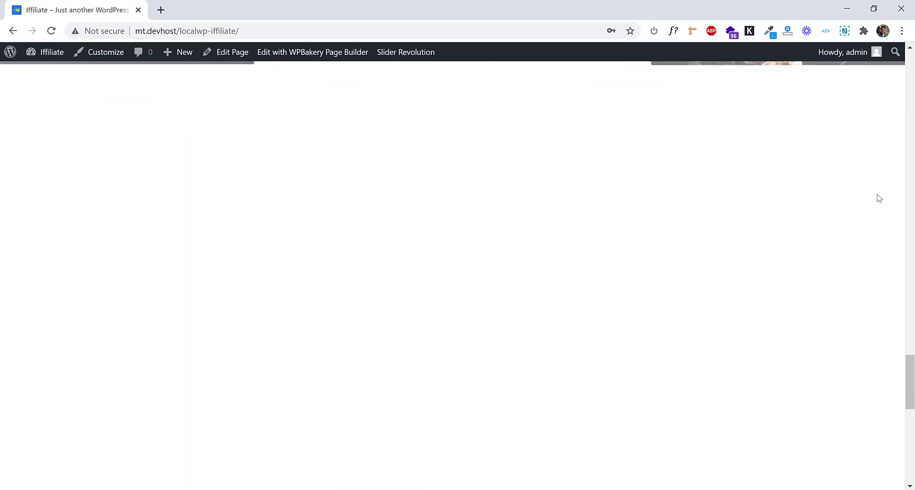
scroll(880, 199, down, 9)
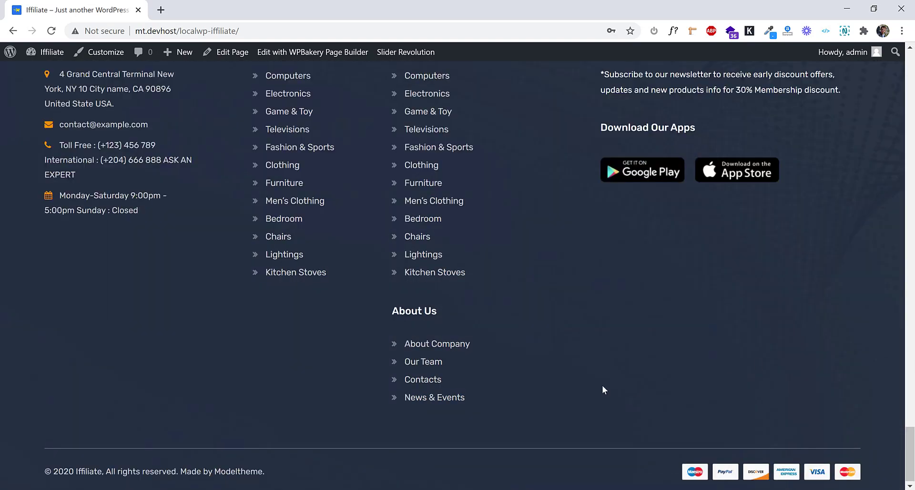
drag(533, 321, 492, 382)
scroll(536, 259, up, 4)
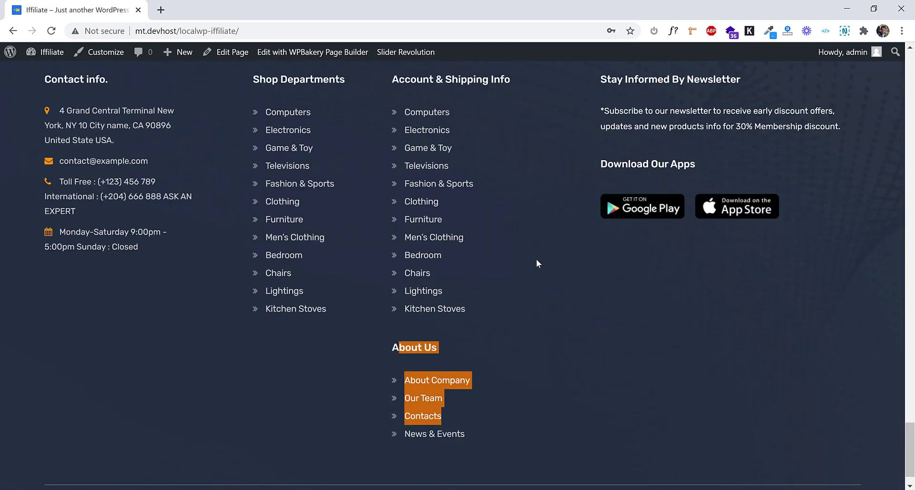